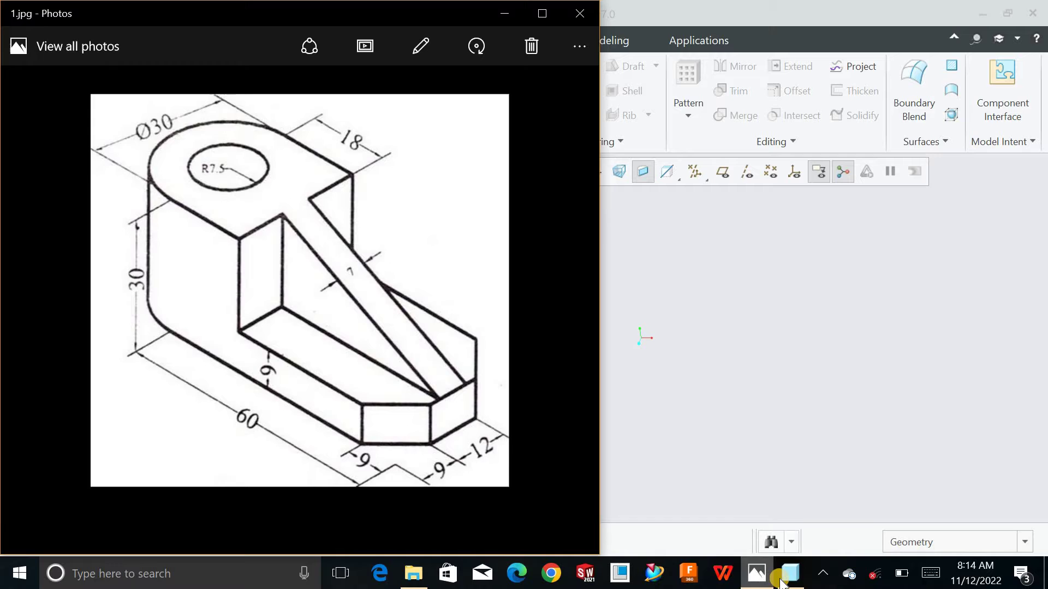
# - Leave the reference drawing in Photos and bring the empty PRT0002 part in Creo to the front
pyautogui.click(781, 583)
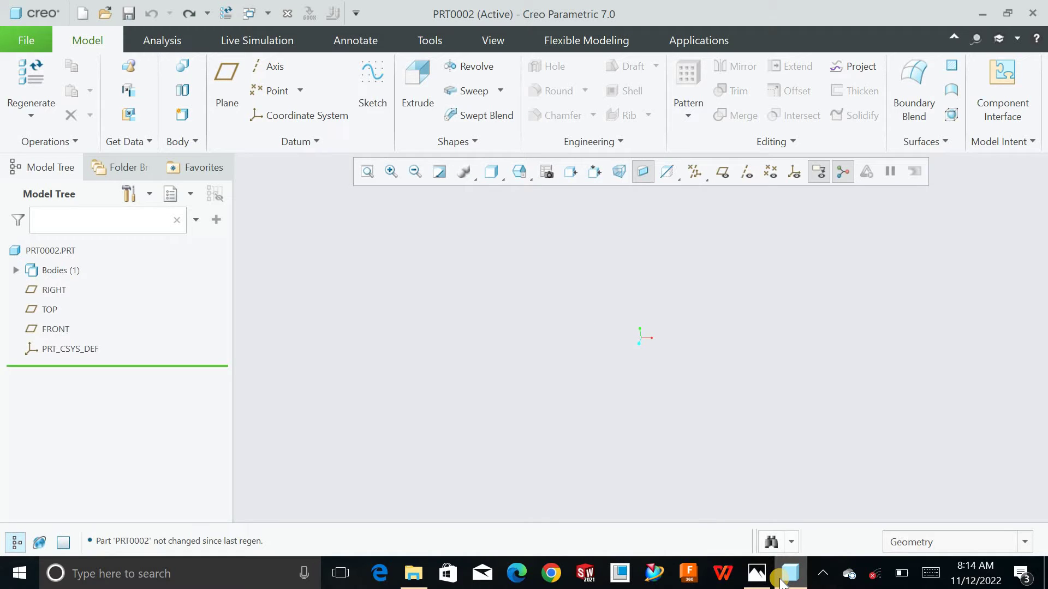
# - Close PRT0002 and create solid part PRT0003 from the mmns_part_solid_rel template, then view the drawing
pyautogui.click(288, 14)
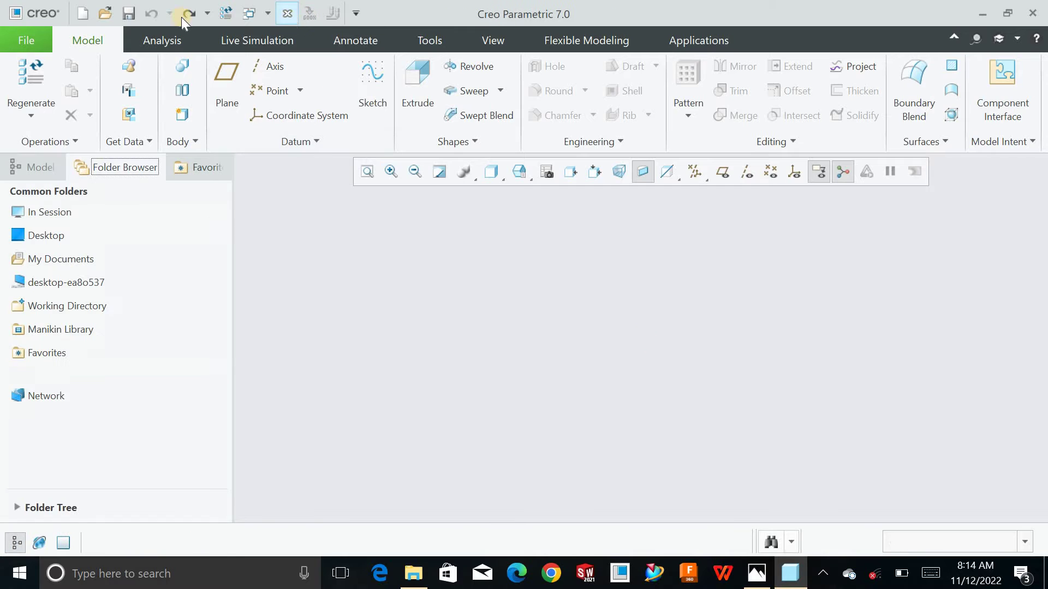
pyautogui.click(31, 71)
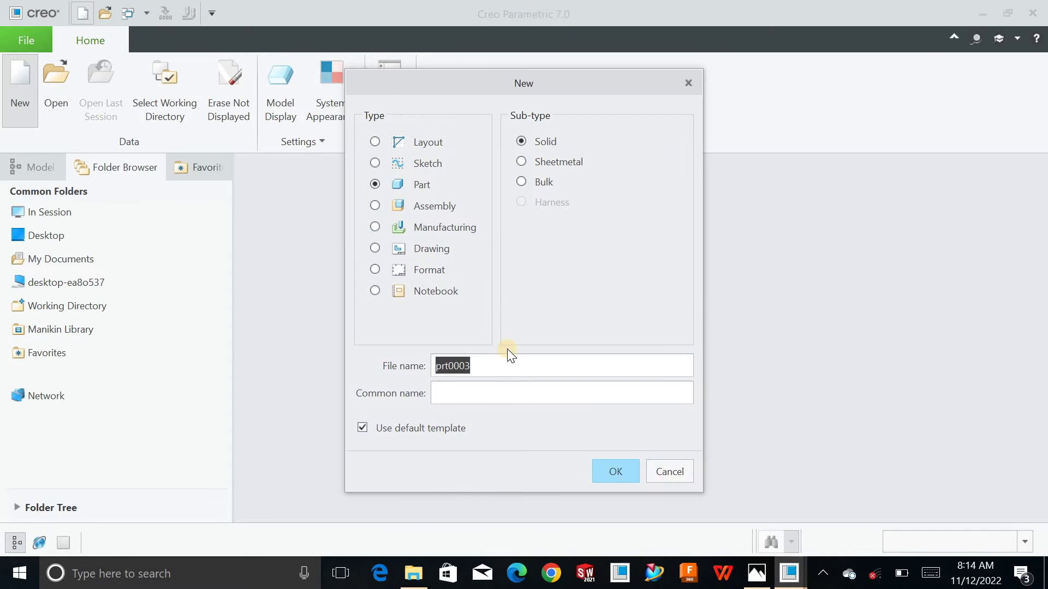
pyautogui.click(494, 367)
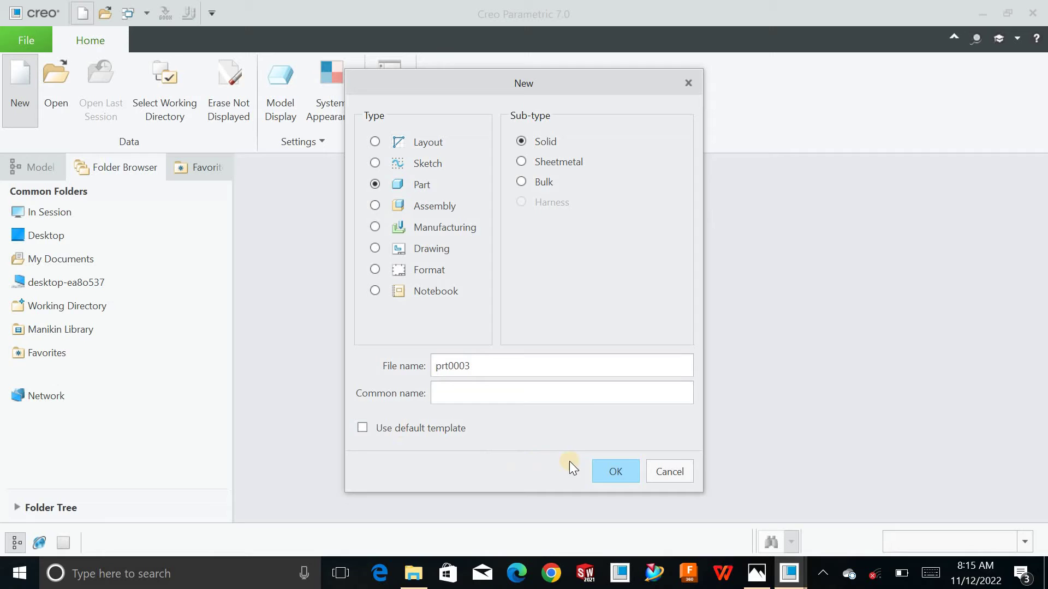
pyautogui.press('Return')
pyautogui.scroll(-5, 467, 228)
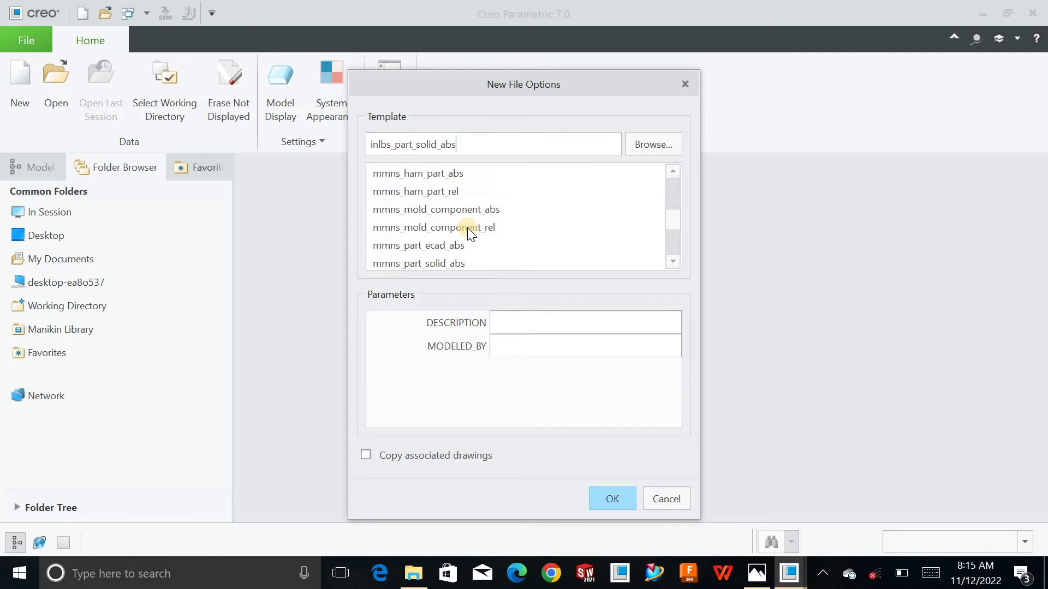
pyautogui.scroll(-1, 467, 228)
pyautogui.click(446, 228)
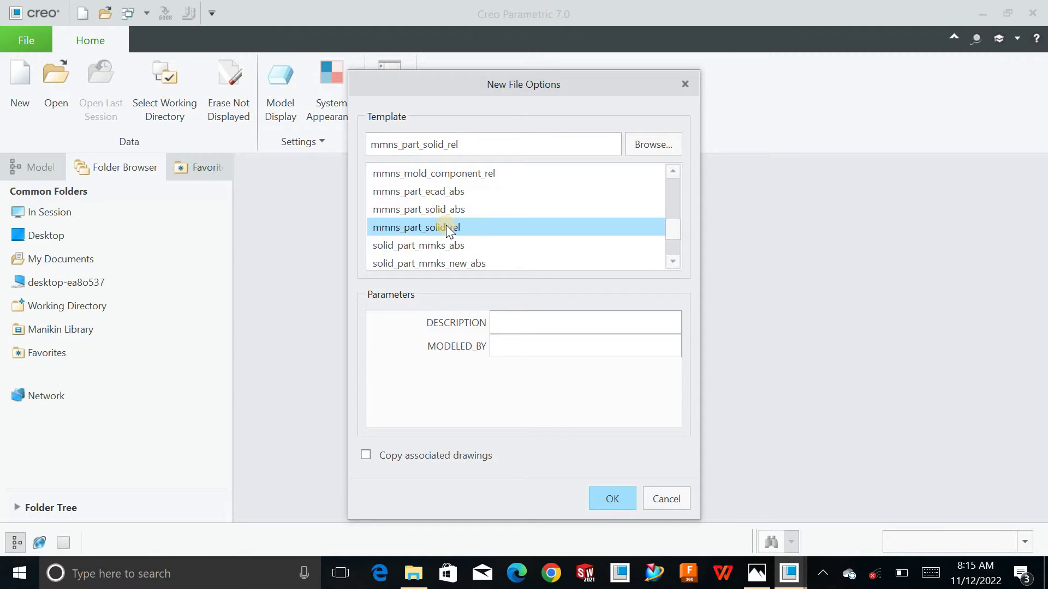
pyautogui.click(592, 489)
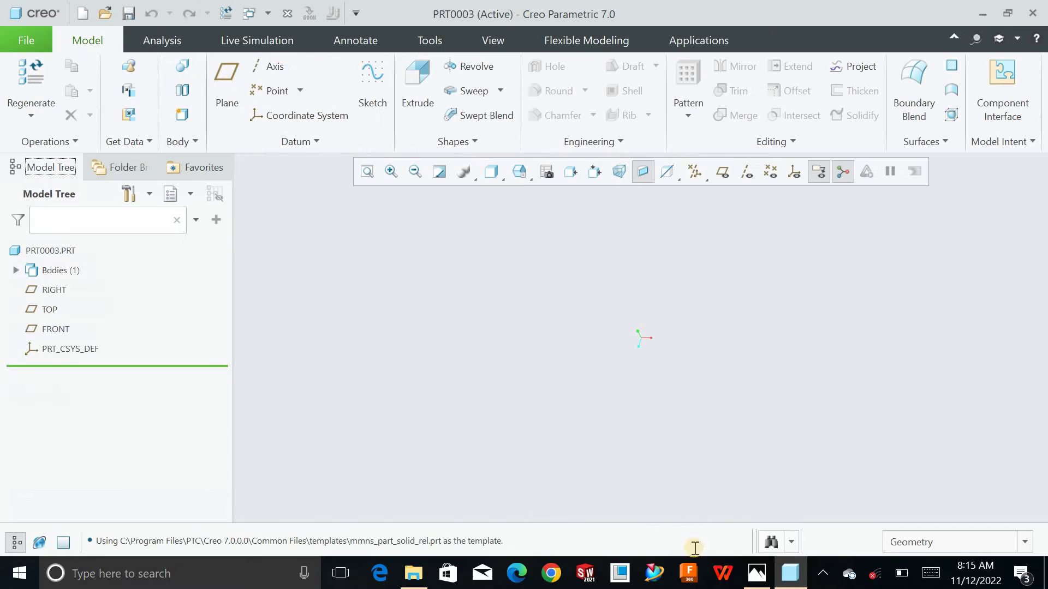
pyautogui.click(757, 573)
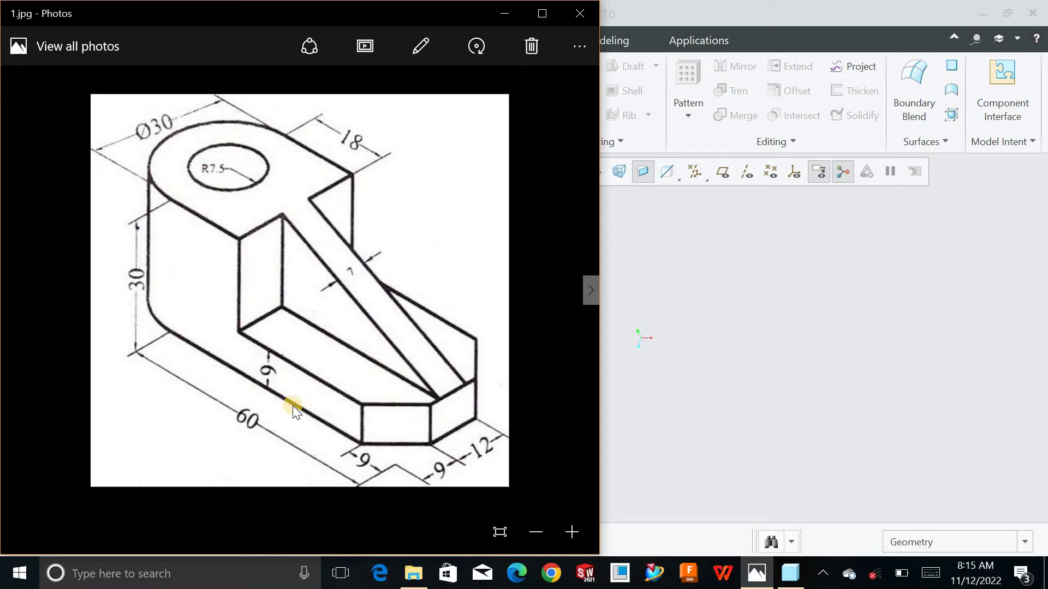
# - On the FRONT plane, sketch a 60 × 30 center rectangle at the origin for an extrusion
pyautogui.click(657, 500)
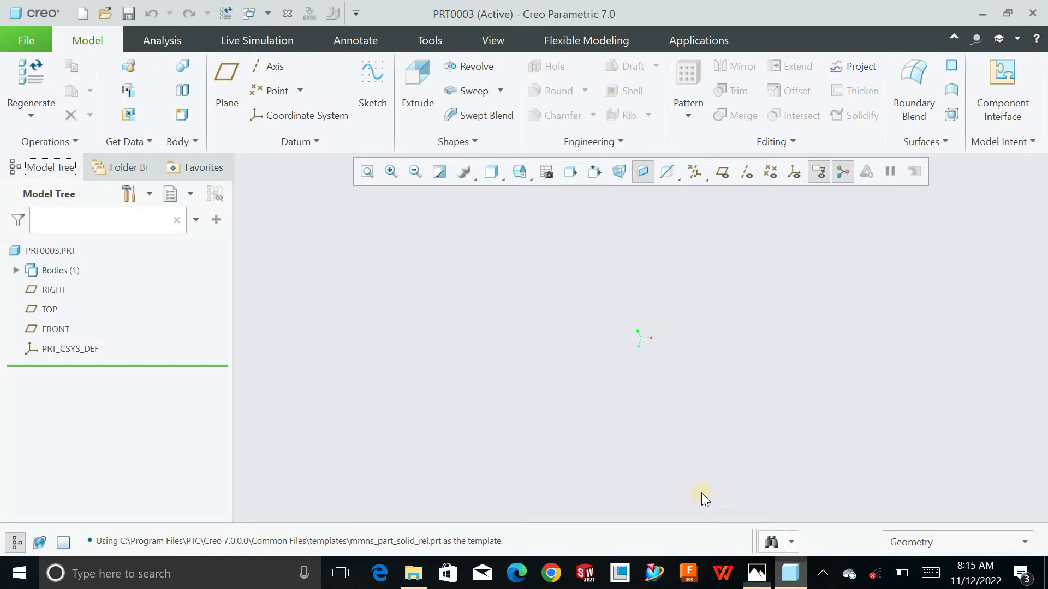
pyautogui.click(414, 108)
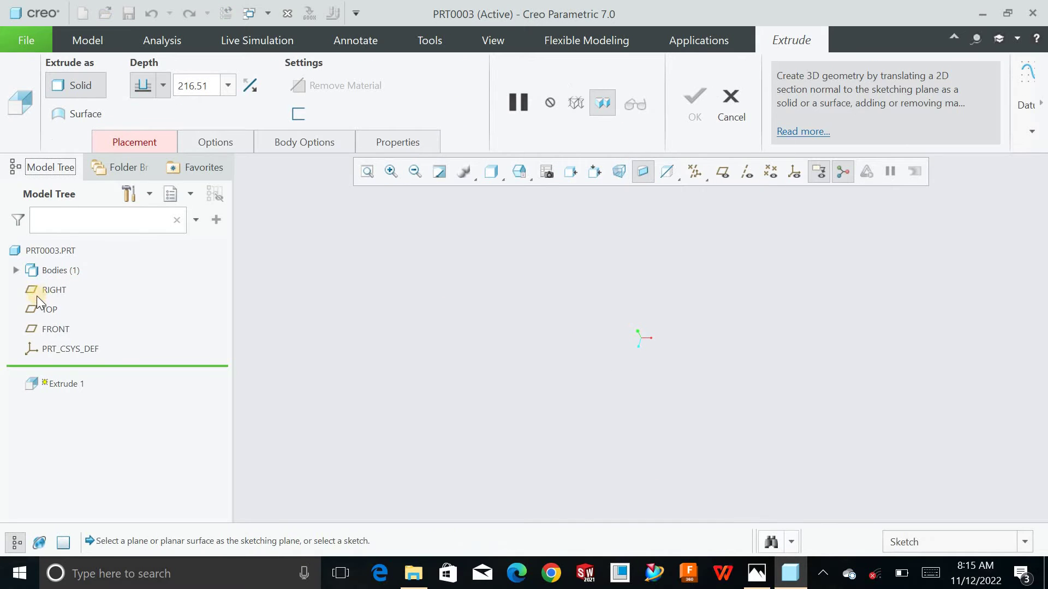
pyautogui.click(49, 309)
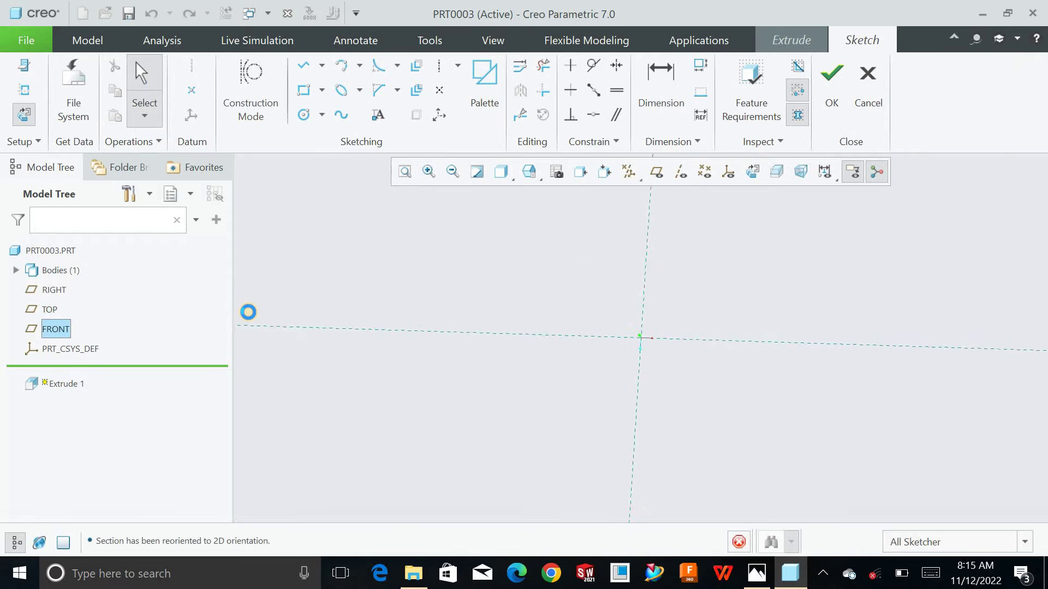
pyautogui.click(322, 90)
pyautogui.click(330, 159)
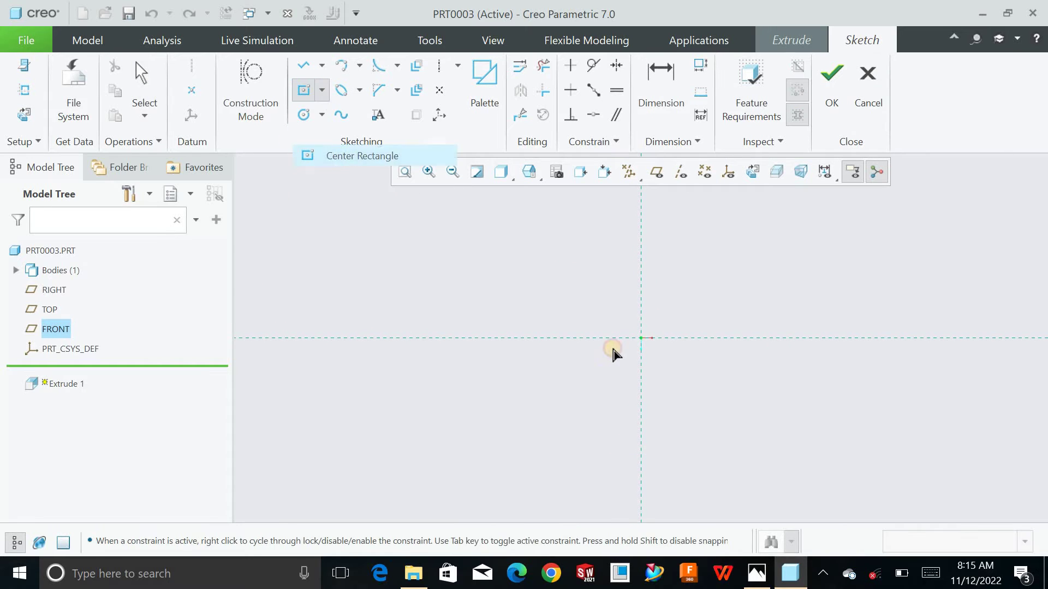
pyautogui.click(641, 338)
pyautogui.click(430, 295)
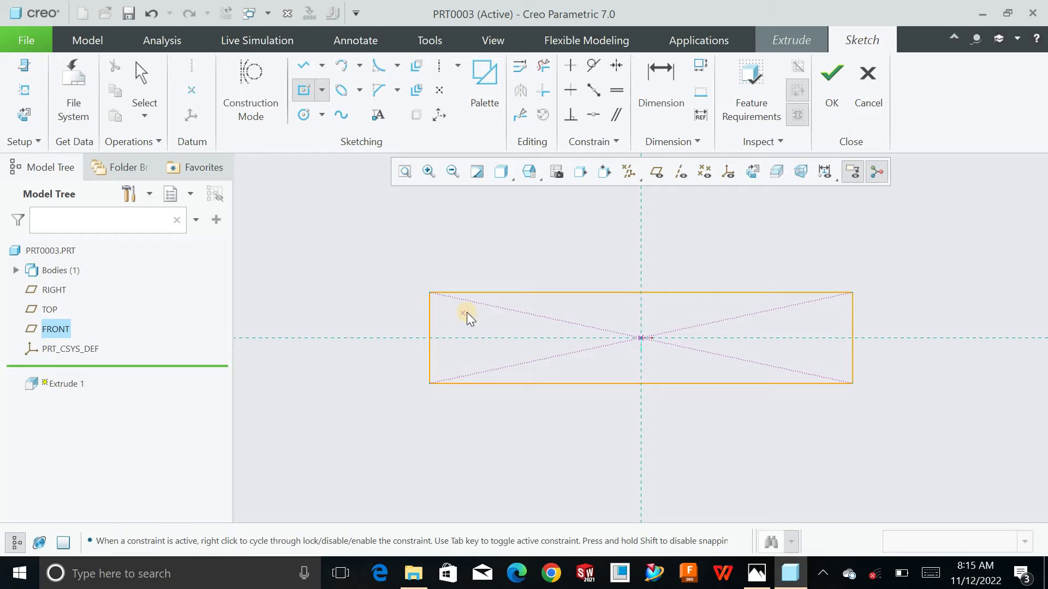
pyautogui.middleClick(689, 328)
pyautogui.doubleClick(689, 325)
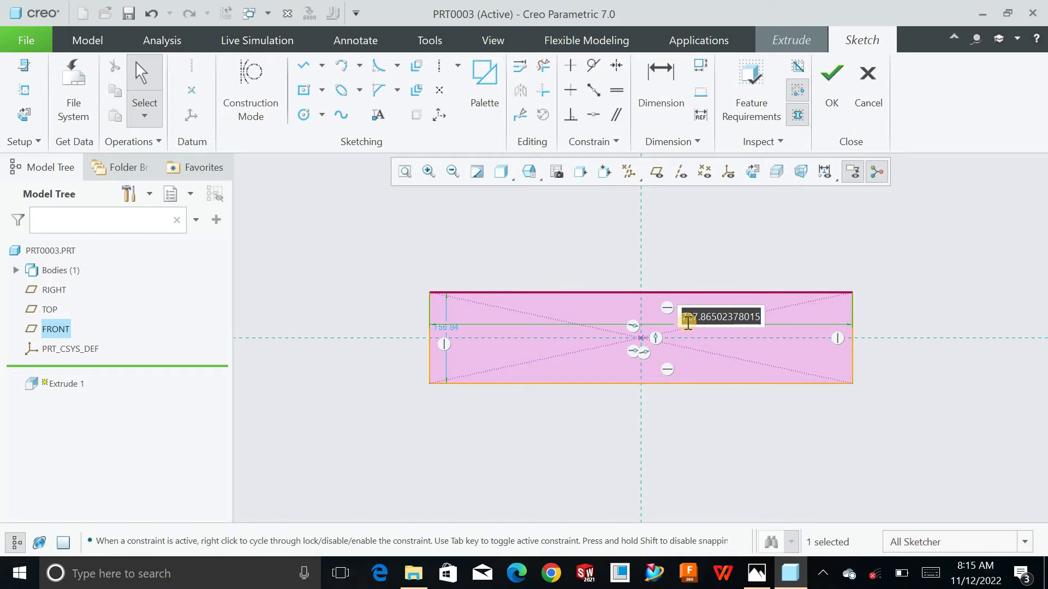
pyautogui.write('60')
pyautogui.press('Return')
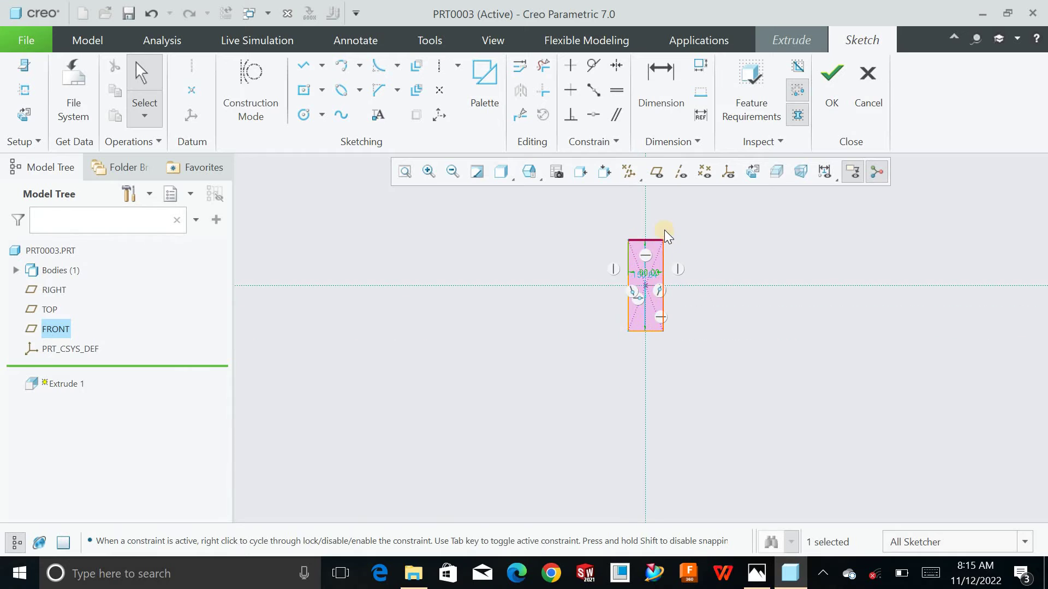
pyautogui.scroll(2, 593, 385)
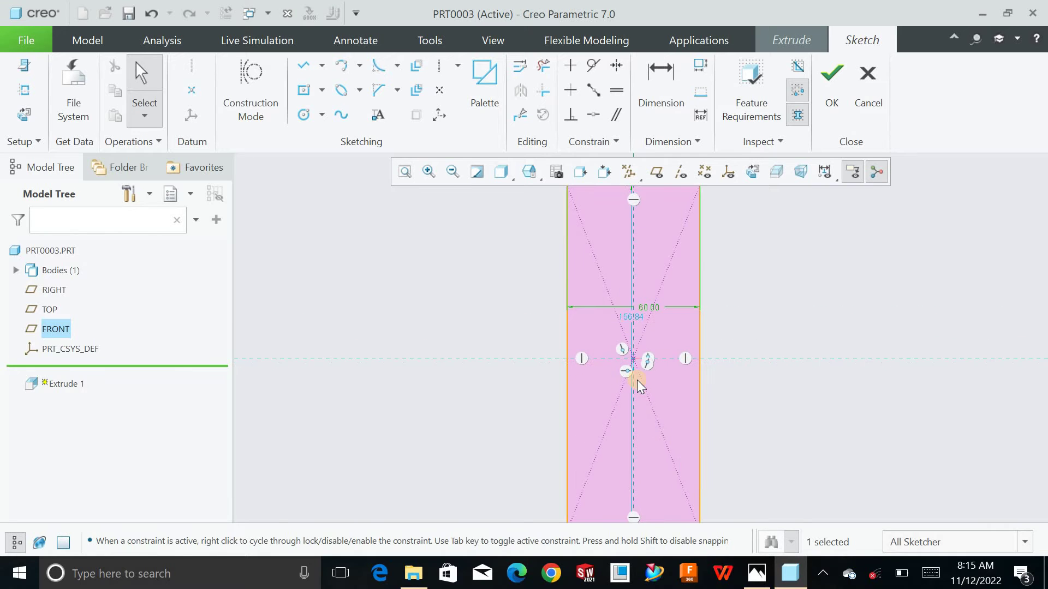
pyautogui.doubleClick(627, 317)
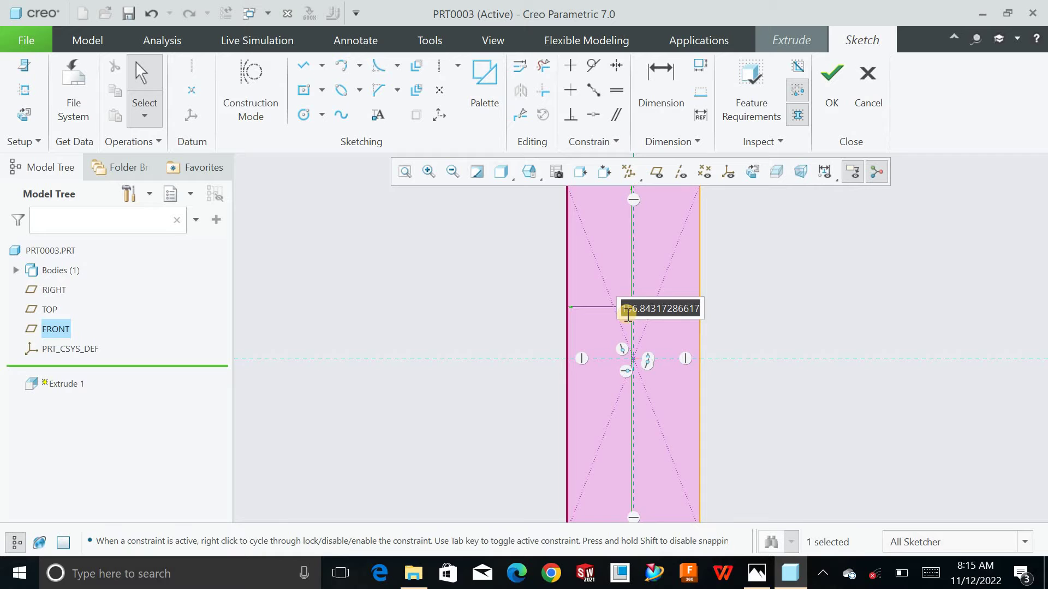
pyautogui.write('30')
pyautogui.press('Return')
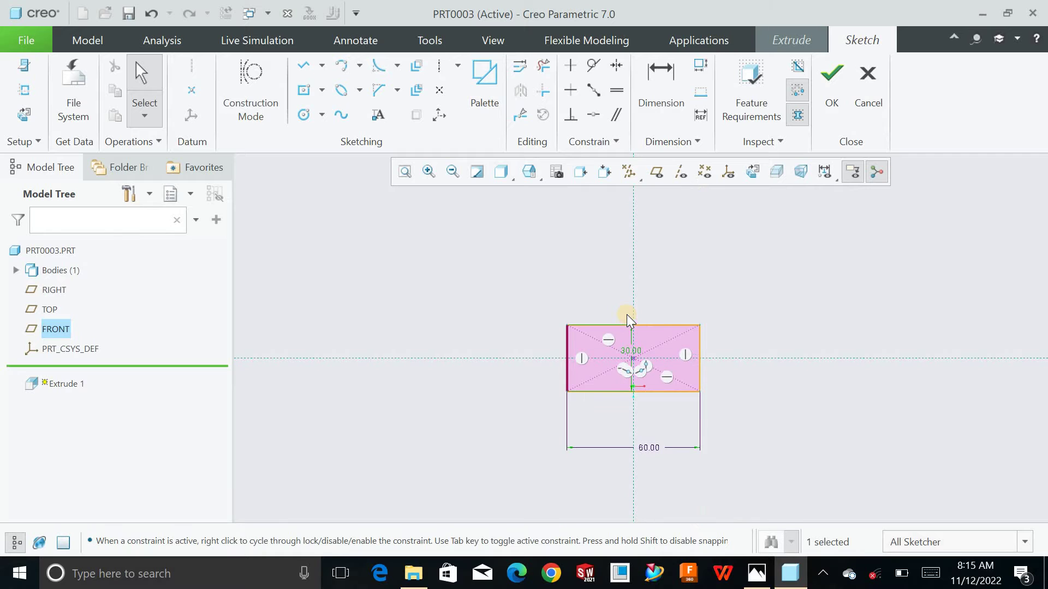
pyautogui.click(830, 87)
# - Extrude the rectangle 9 mm deep to form the base block
pyautogui.click(209, 84)
pyautogui.doubleClick(210, 84)
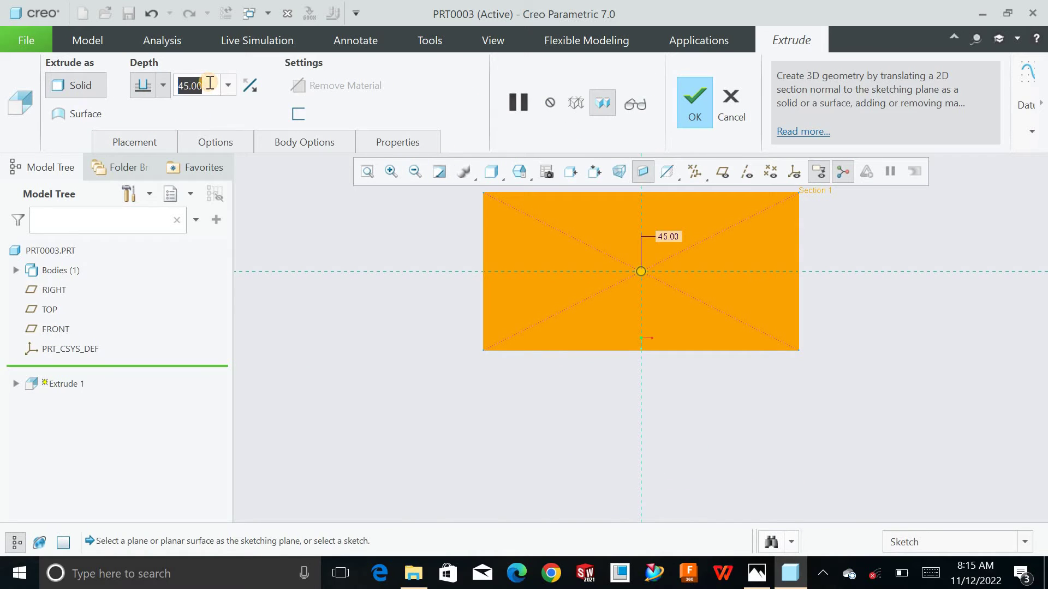
pyautogui.write('9')
pyautogui.press('Return')
pyautogui.middleClick(342, 256)
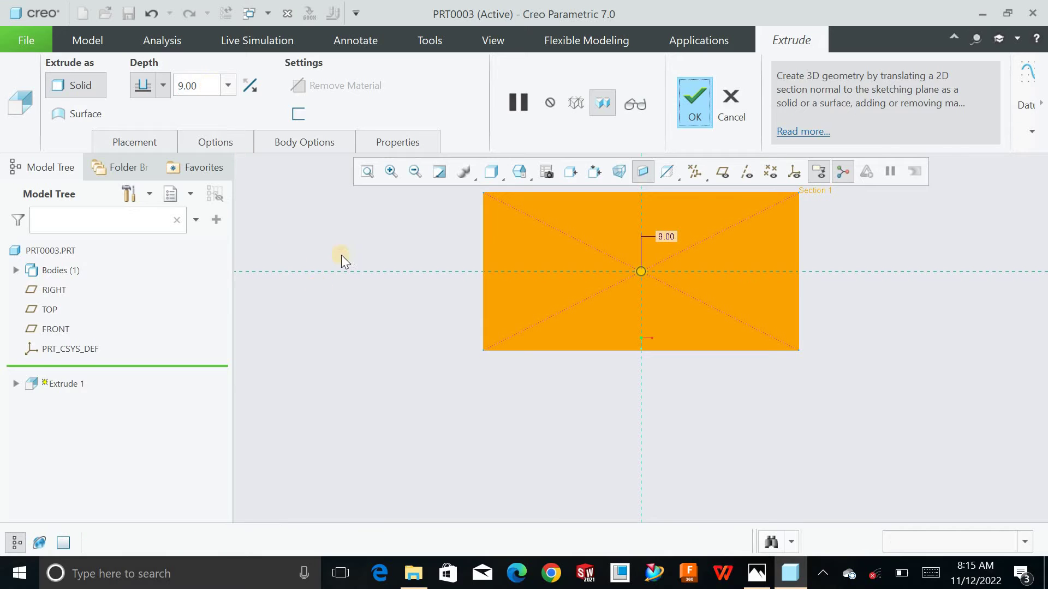
pyautogui.moveTo(406, 288); pyautogui.dragTo(409, 267, button='middle')
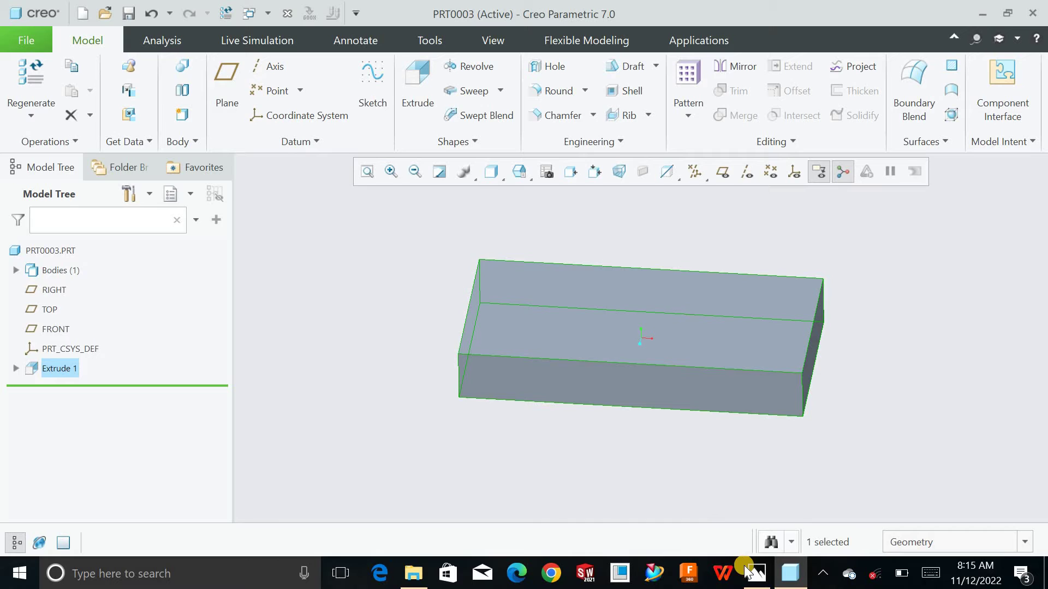
# - Check the drawing, then start a new extrusion sketched on the base block's top face
pyautogui.click(755, 573)
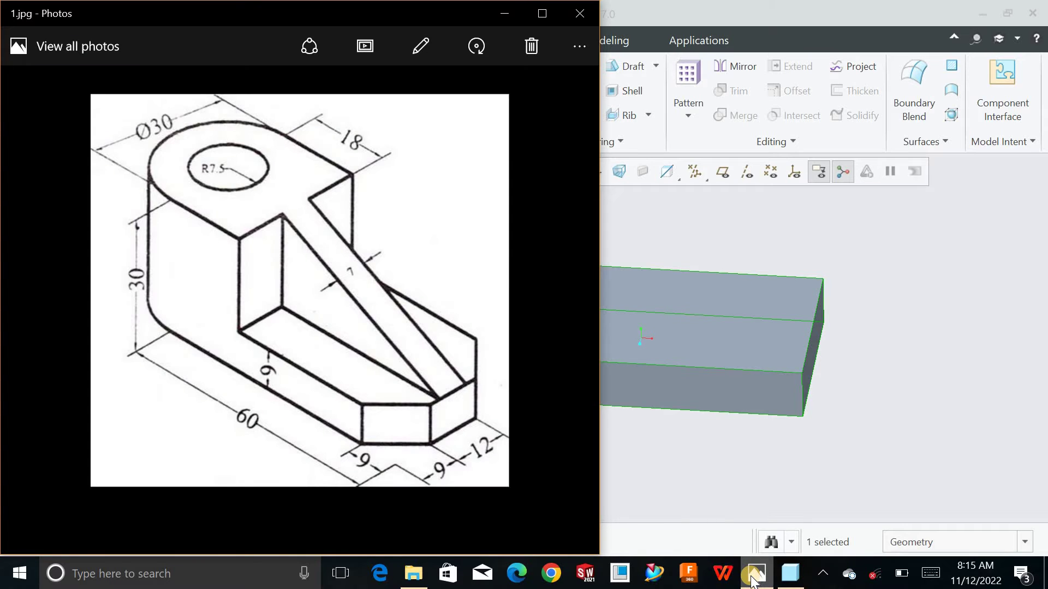
pyautogui.click(752, 577)
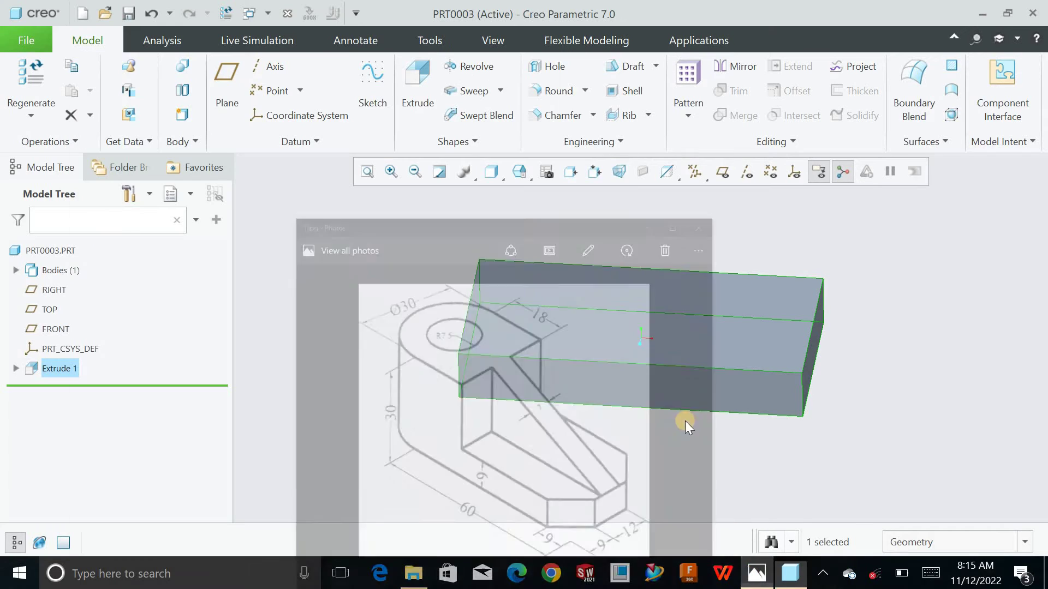
pyautogui.click(591, 312)
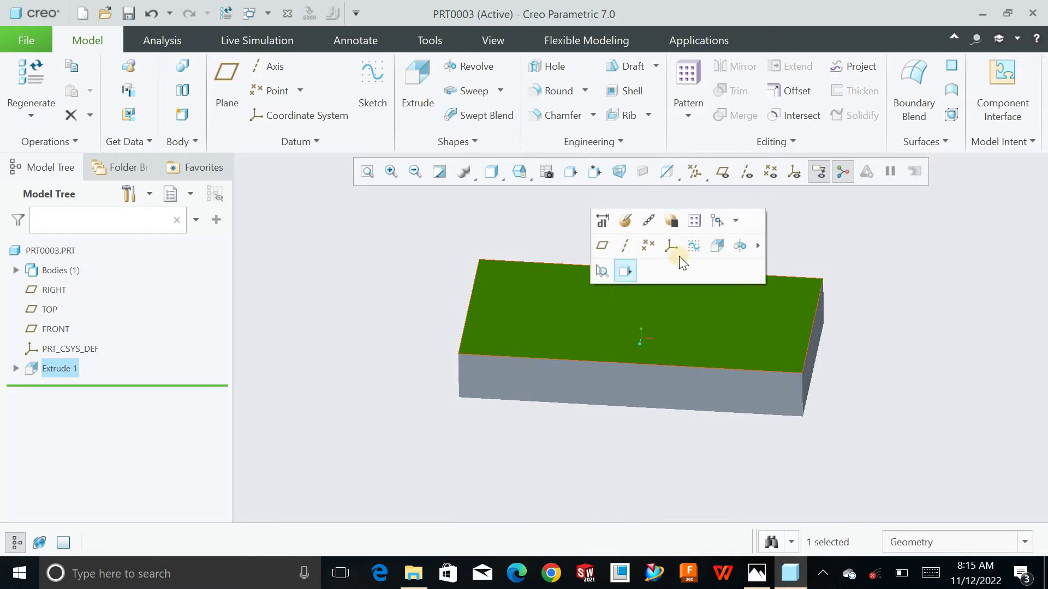
pyautogui.click(707, 247)
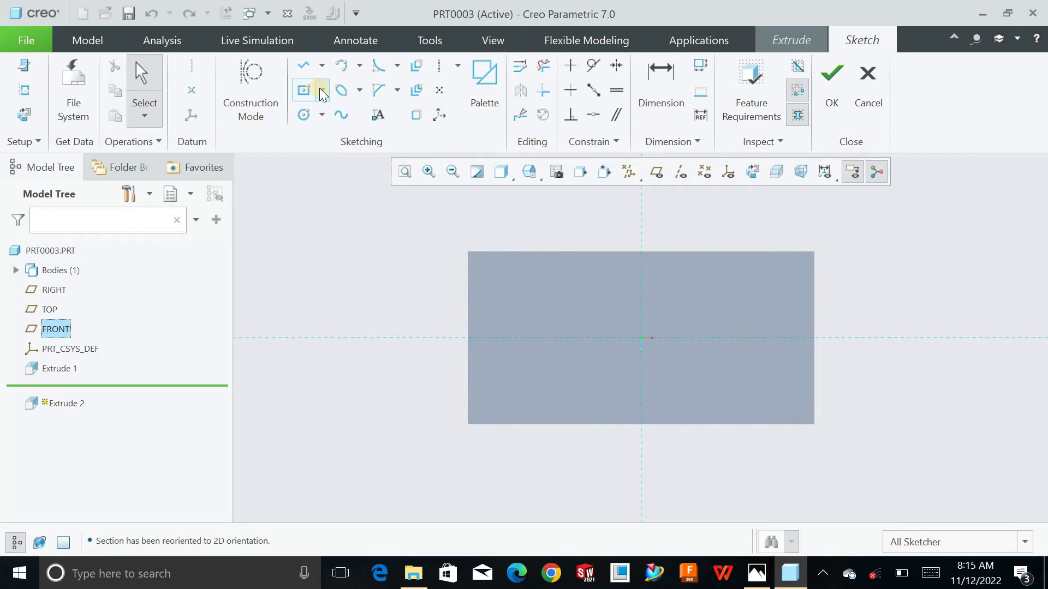
# - Sketch a corner rectangle 18 wide across the block and accept the sketch
pyautogui.click(322, 90)
pyautogui.click(324, 108)
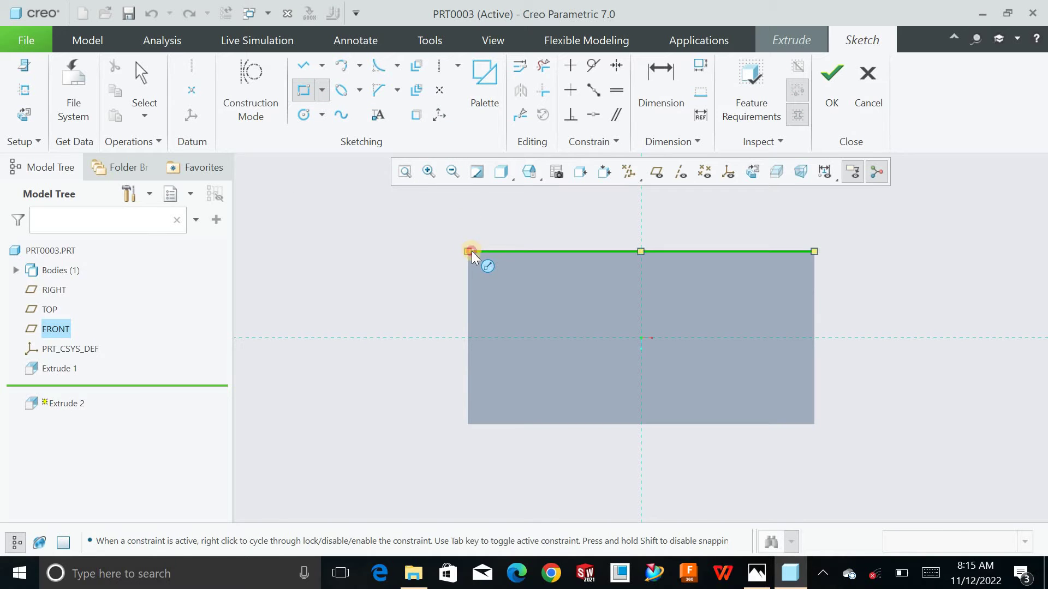
pyautogui.click(468, 252)
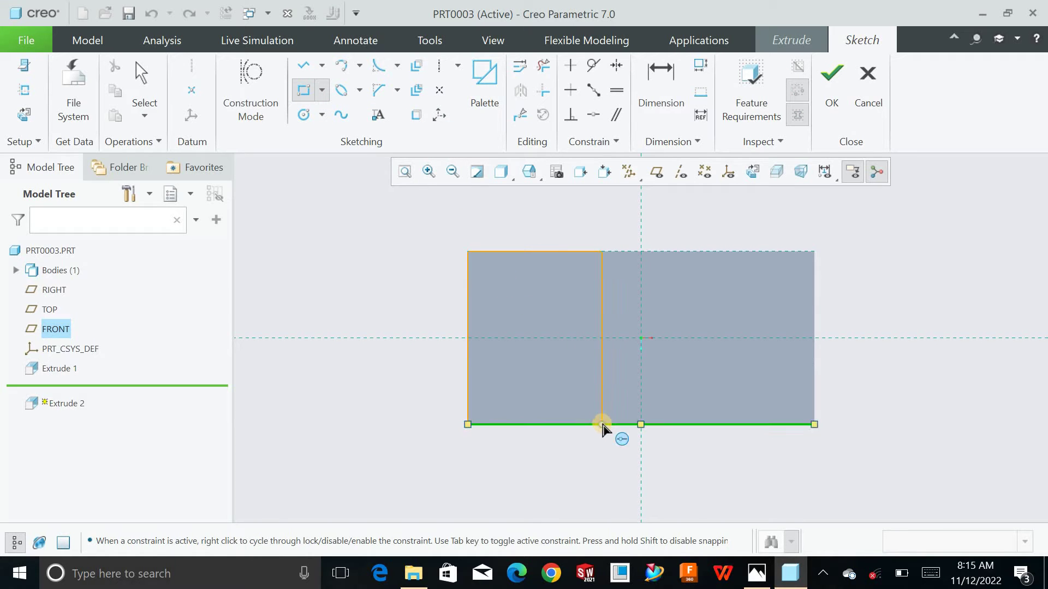
pyautogui.click(602, 424)
pyautogui.middleClick(561, 377)
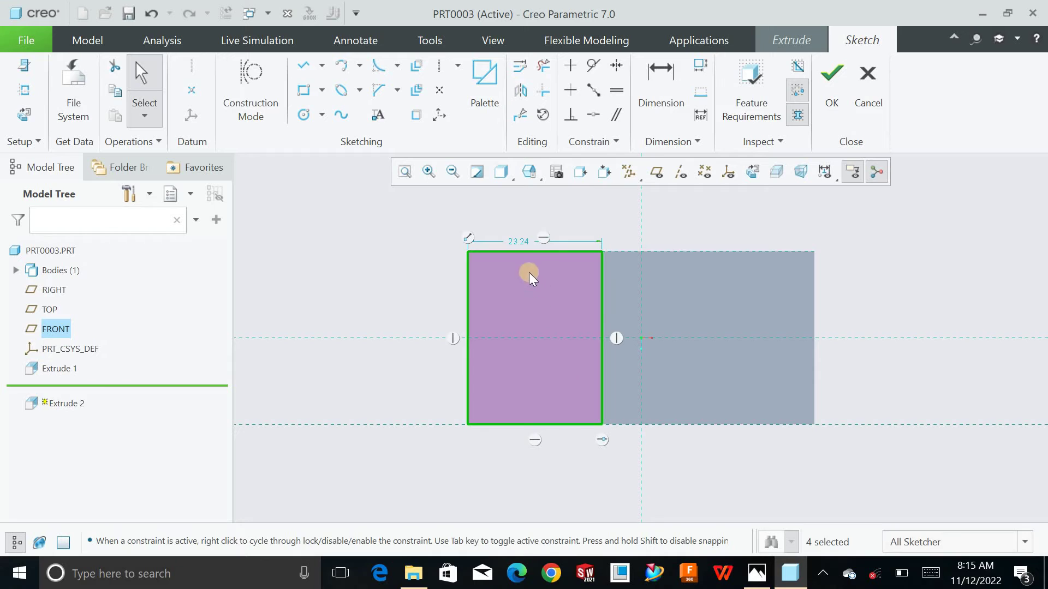
pyautogui.doubleClick(520, 242)
pyautogui.write('18')
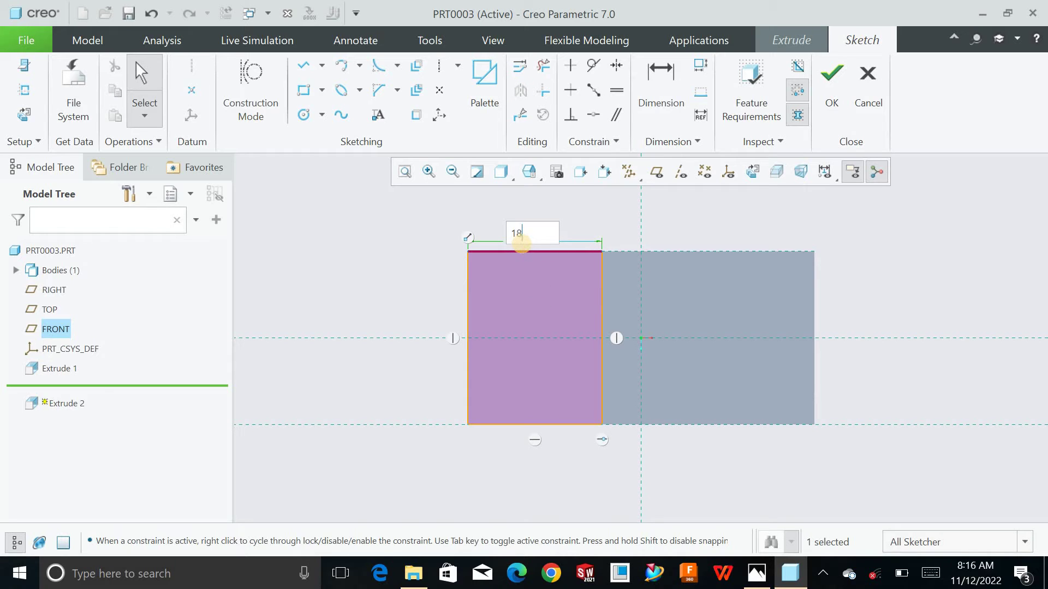
pyautogui.press('Return')
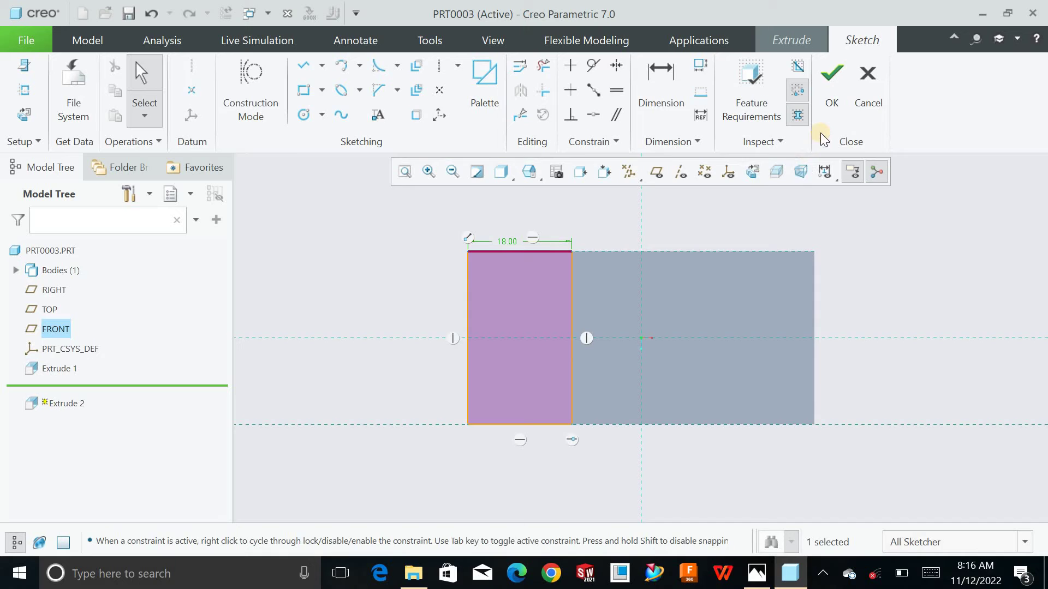
pyautogui.click(827, 103)
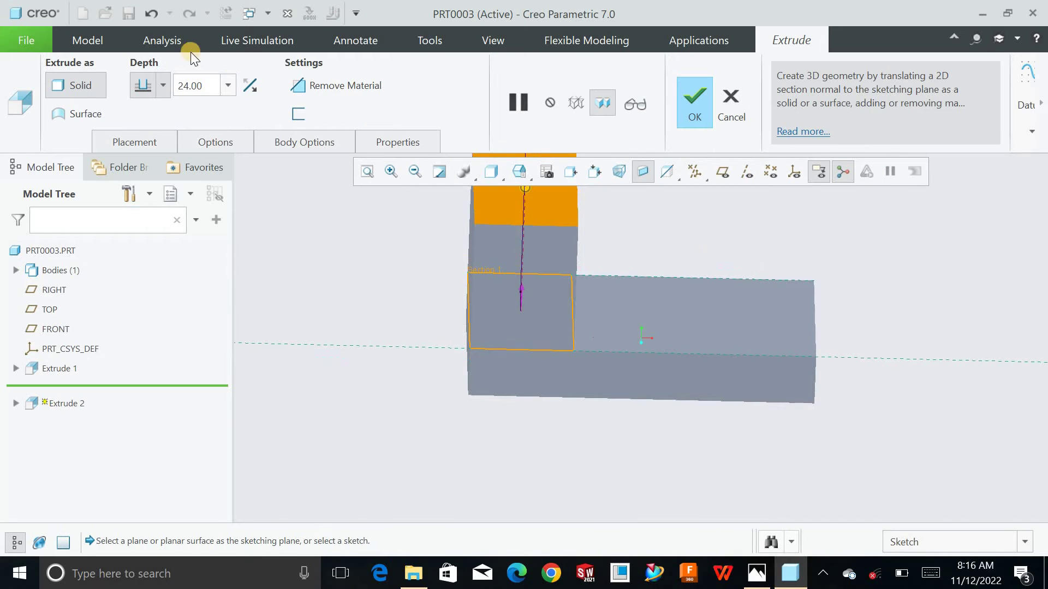
# - Set the upright block's extrusion depth to 21 mm and finish it
pyautogui.click(756, 573)
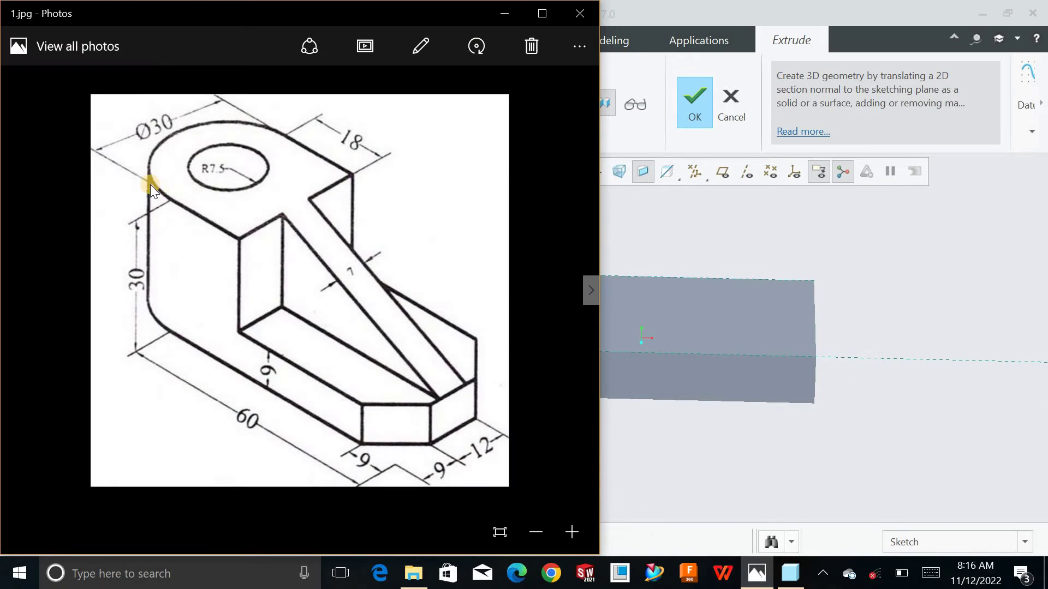
pyautogui.click(787, 577)
pyautogui.doubleClick(211, 85)
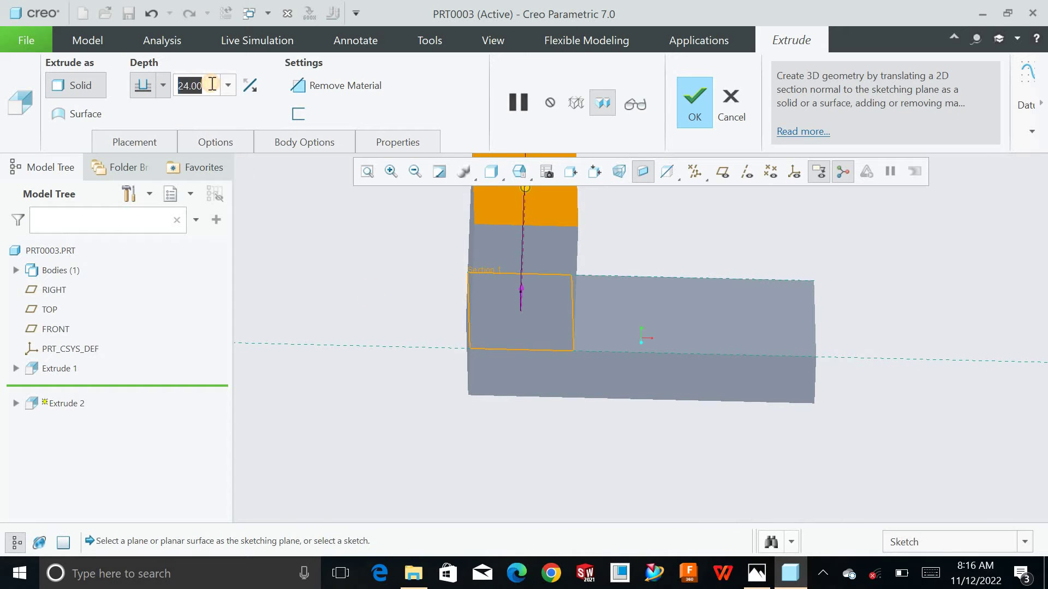
pyautogui.write('21')
pyautogui.press('Return')
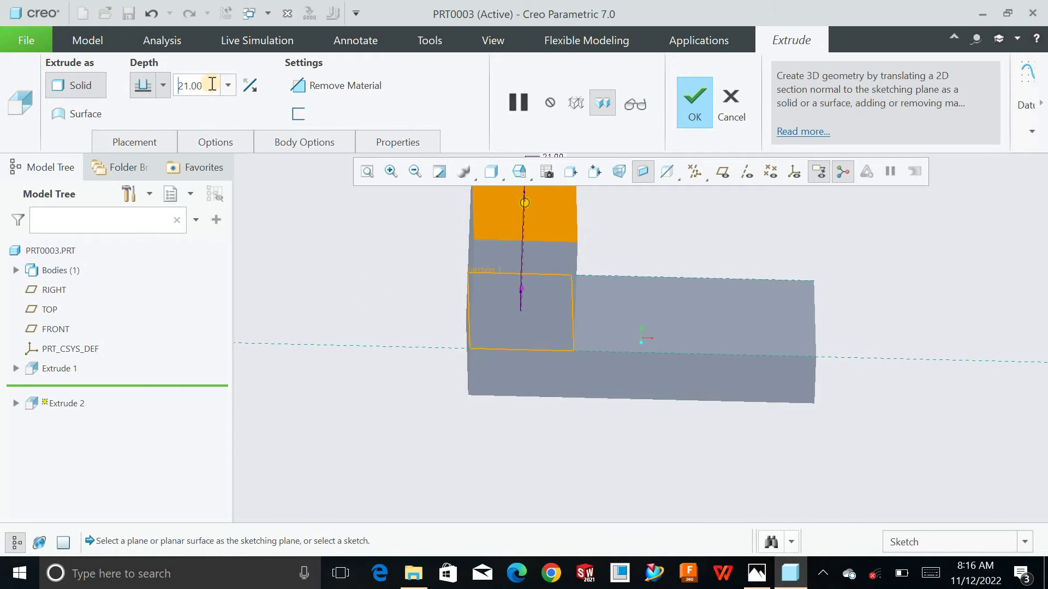
pyautogui.middleClick(375, 319)
pyautogui.click(367, 171)
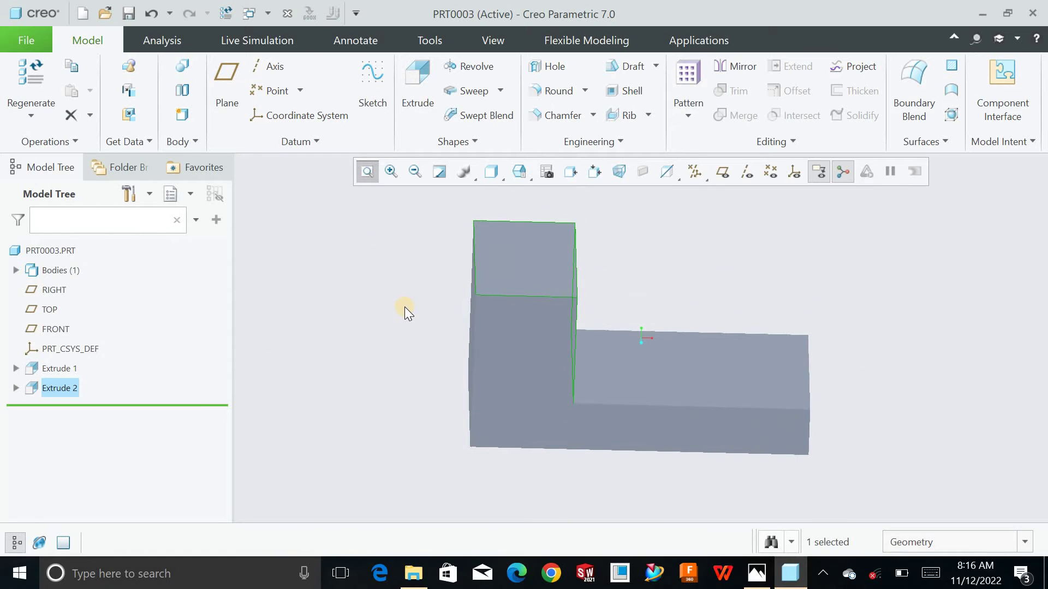
# - On the tall block's top face, extrude a circle centred on its left edge downward as Extrude 3
pyautogui.click(405, 307)
pyautogui.click(494, 272)
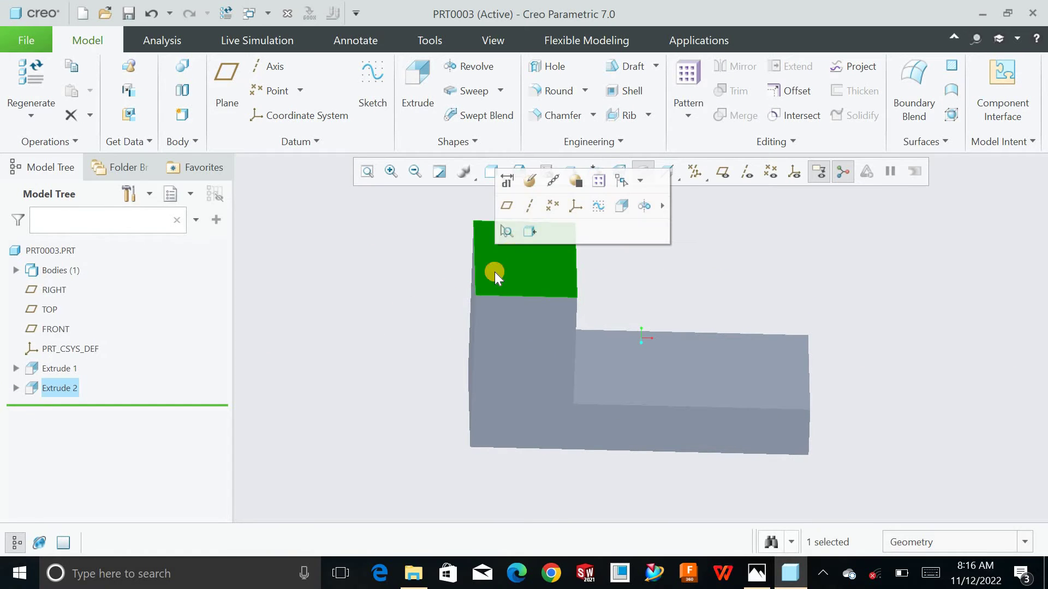
pyautogui.click(621, 210)
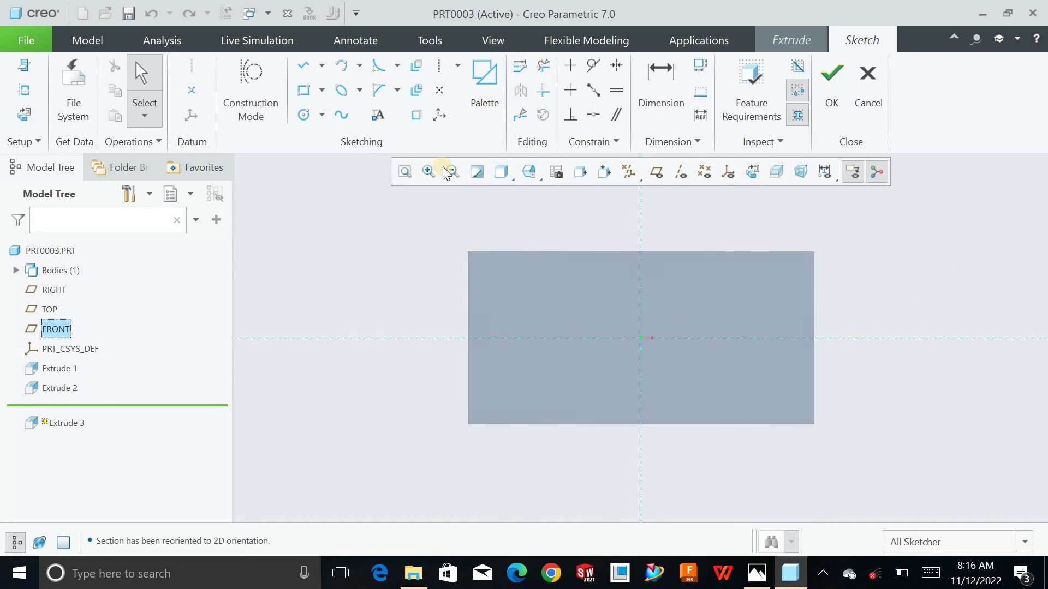
pyautogui.click(304, 114)
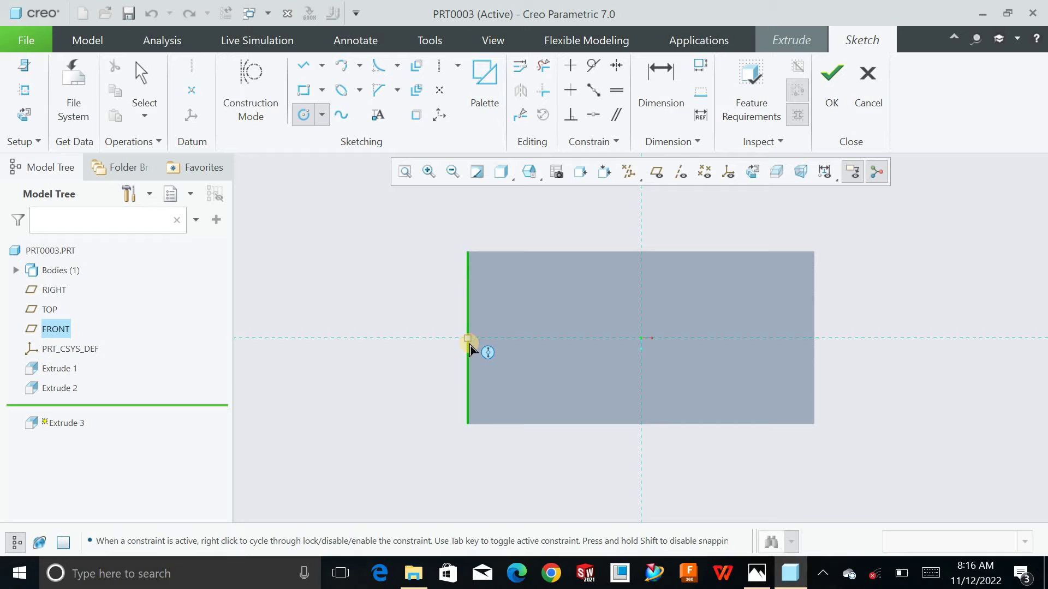
pyautogui.click(468, 339)
pyautogui.click(468, 253)
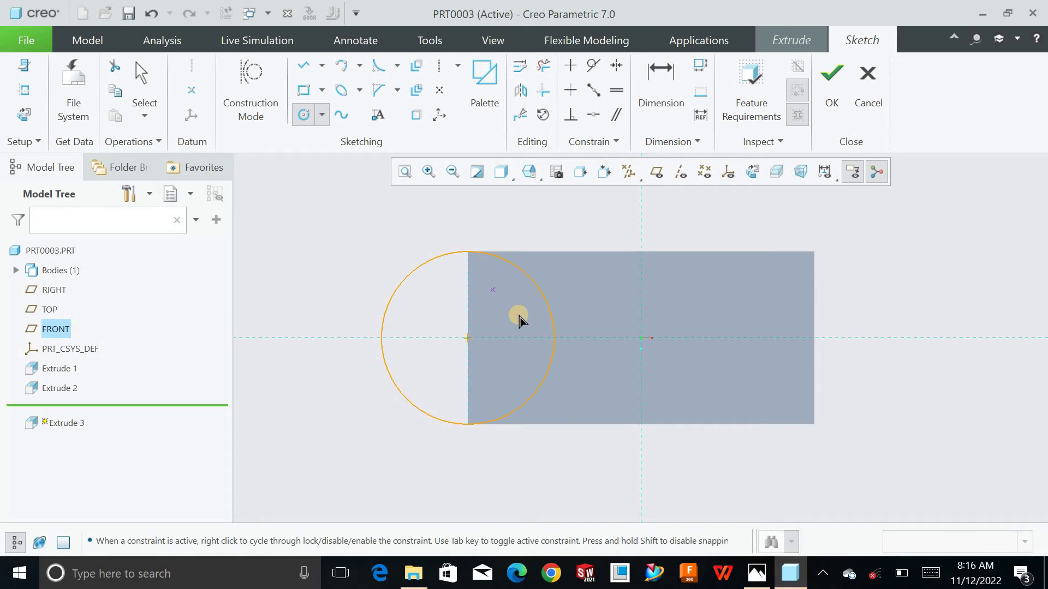
pyautogui.middleClick(519, 319)
pyautogui.click(831, 84)
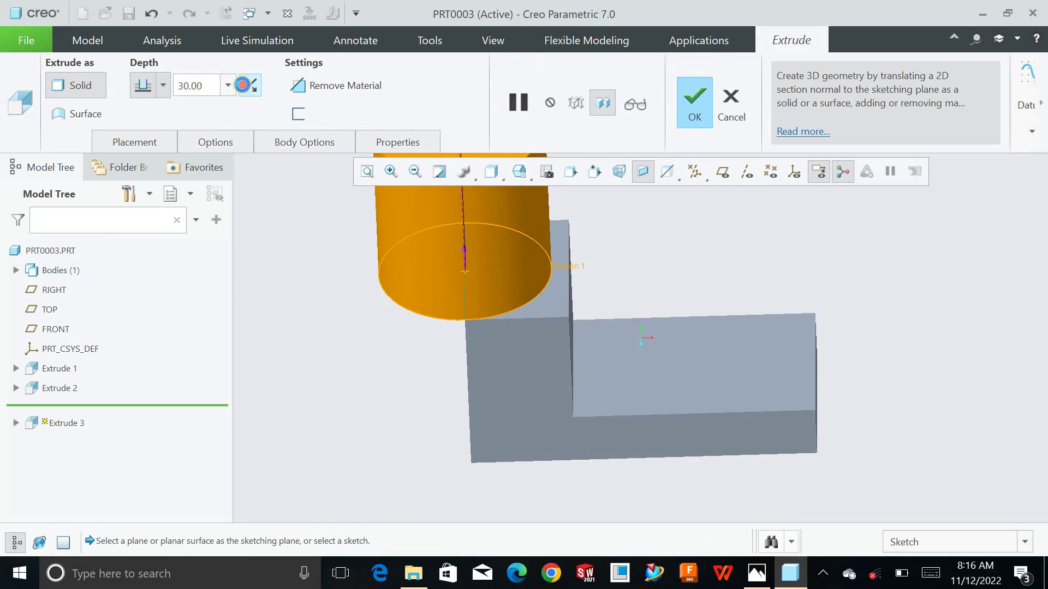
pyautogui.click(249, 85)
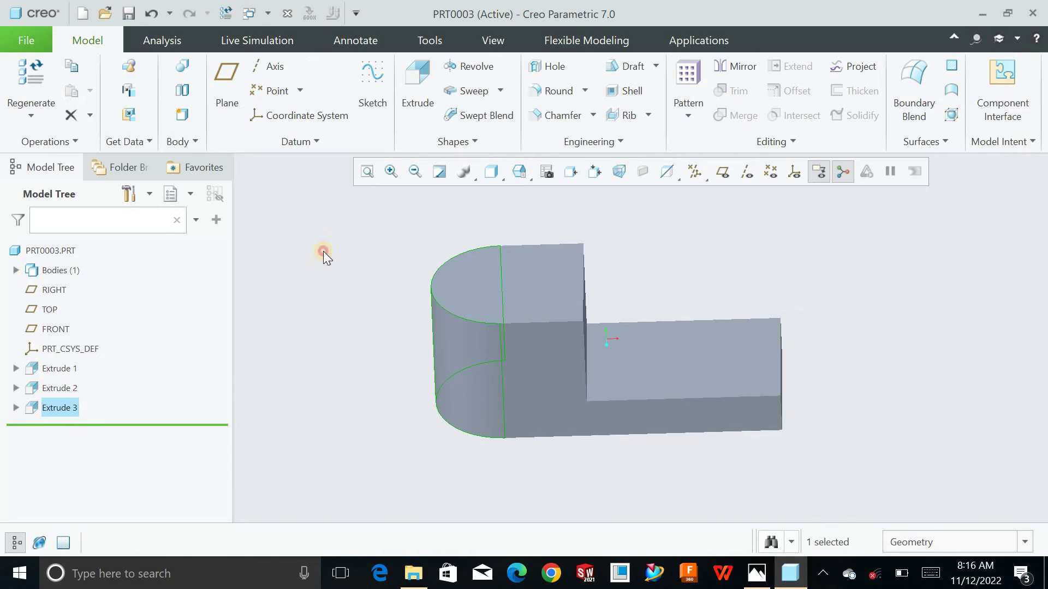
pyautogui.click(366, 172)
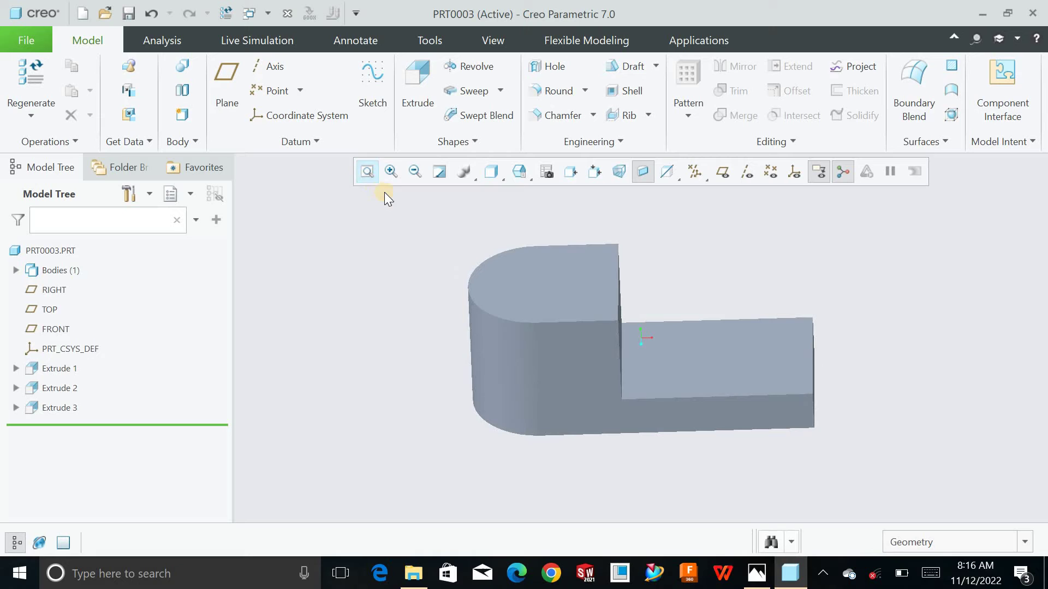
# - Start an extrusion on the rounded end's top face, adding its curved edge as a sketch reference
pyautogui.click(756, 573)
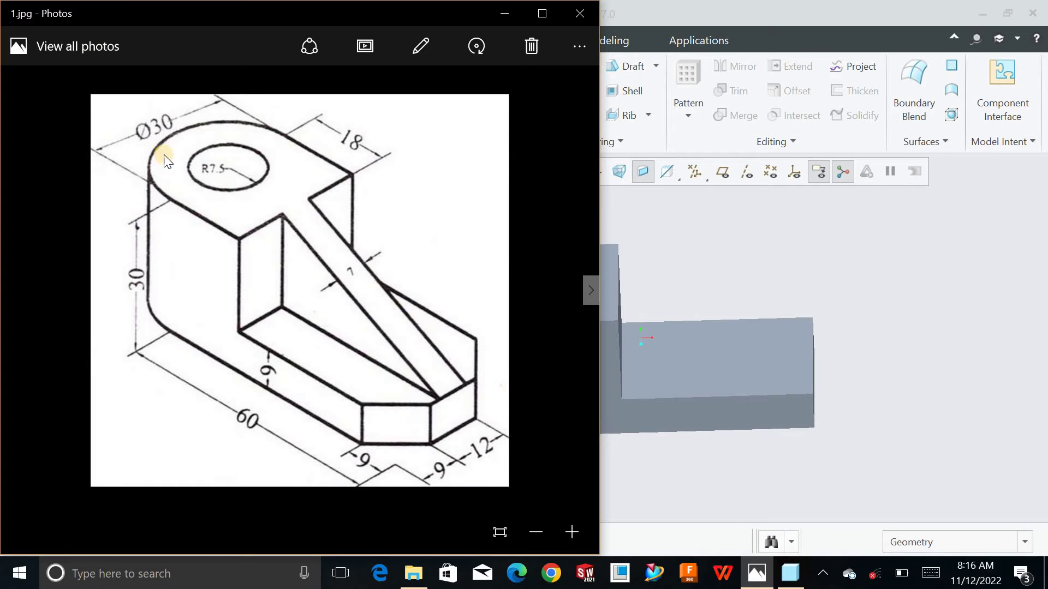
pyautogui.click(790, 573)
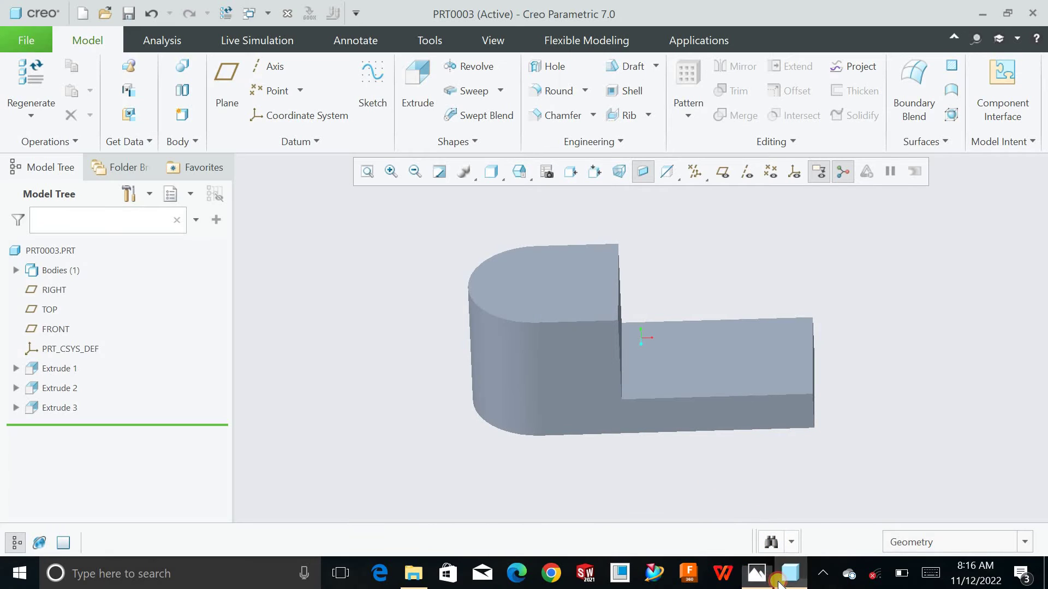
pyautogui.click(529, 297)
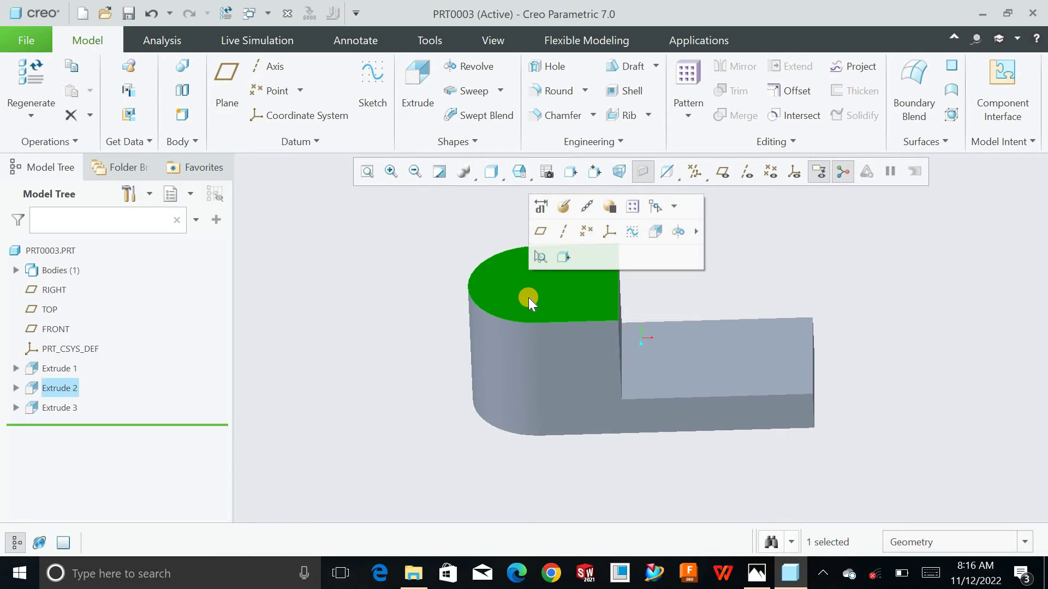
pyautogui.click(650, 233)
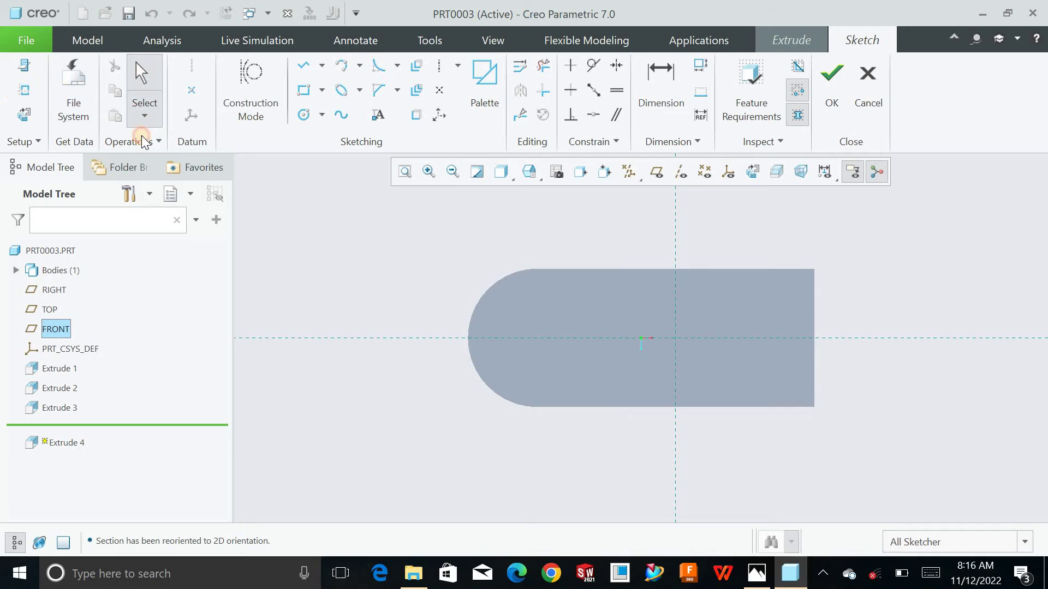
pyautogui.click(24, 89)
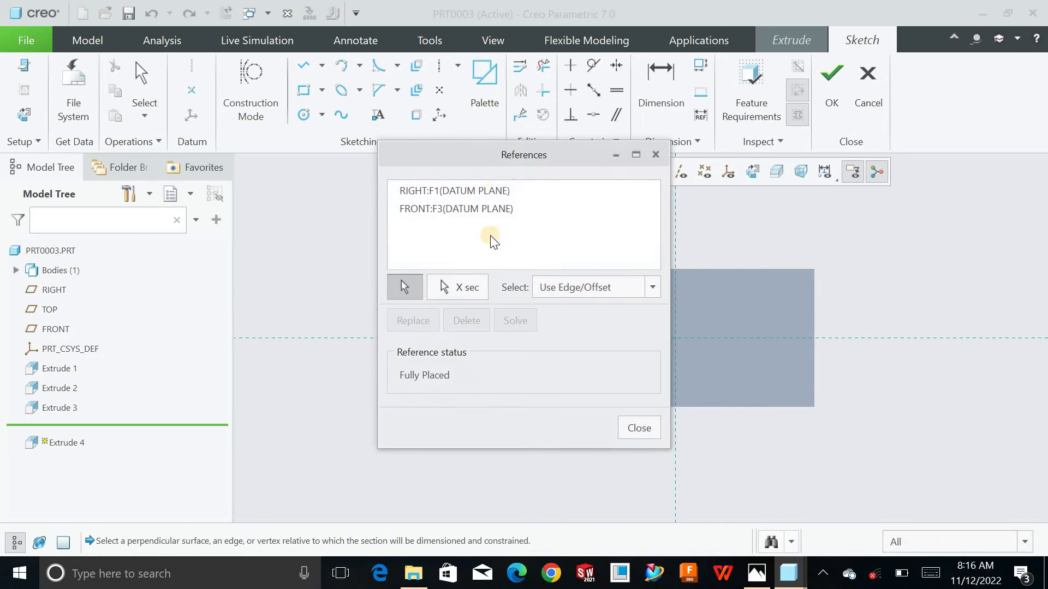
pyautogui.moveTo(230, 168); pyautogui.dragTo(232, 167)
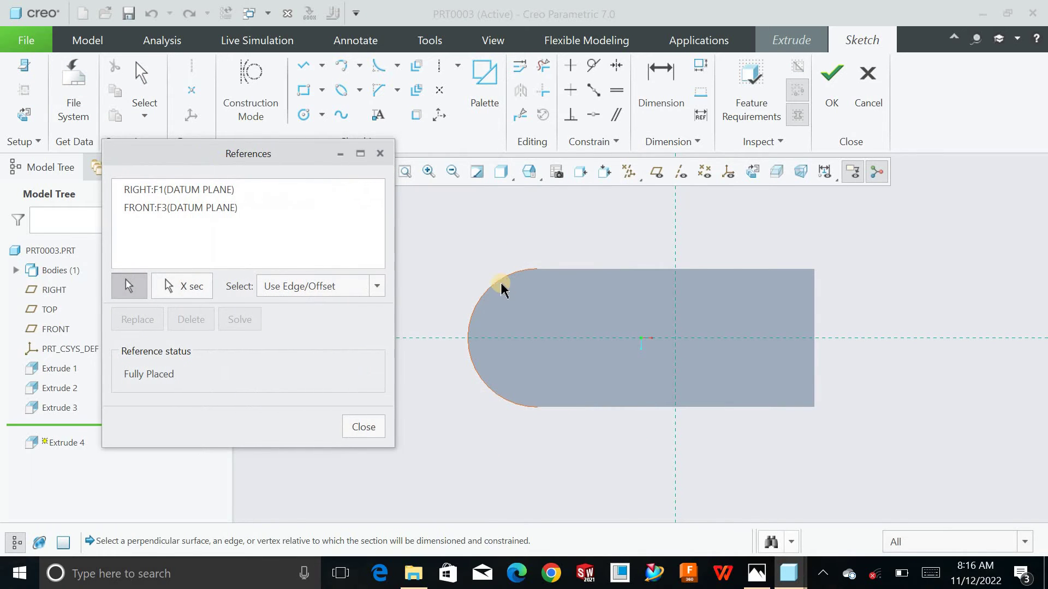
pyautogui.click(493, 276)
# - Draw a circle concentric with the rounded end, set its diameter to 15, and accept it
pyautogui.click(304, 114)
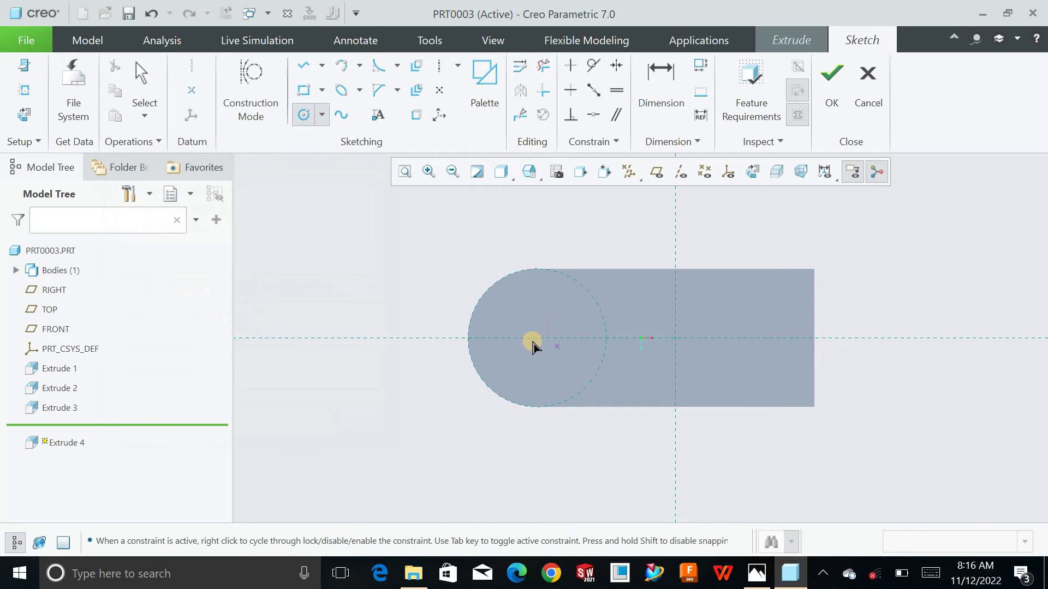
pyautogui.click(534, 337)
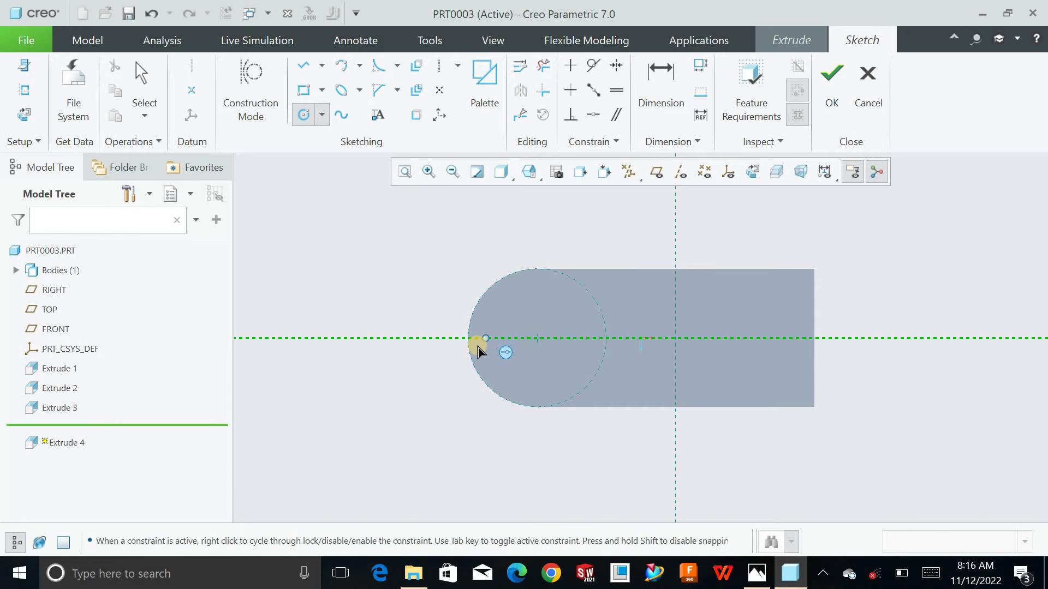
pyautogui.click(472, 356)
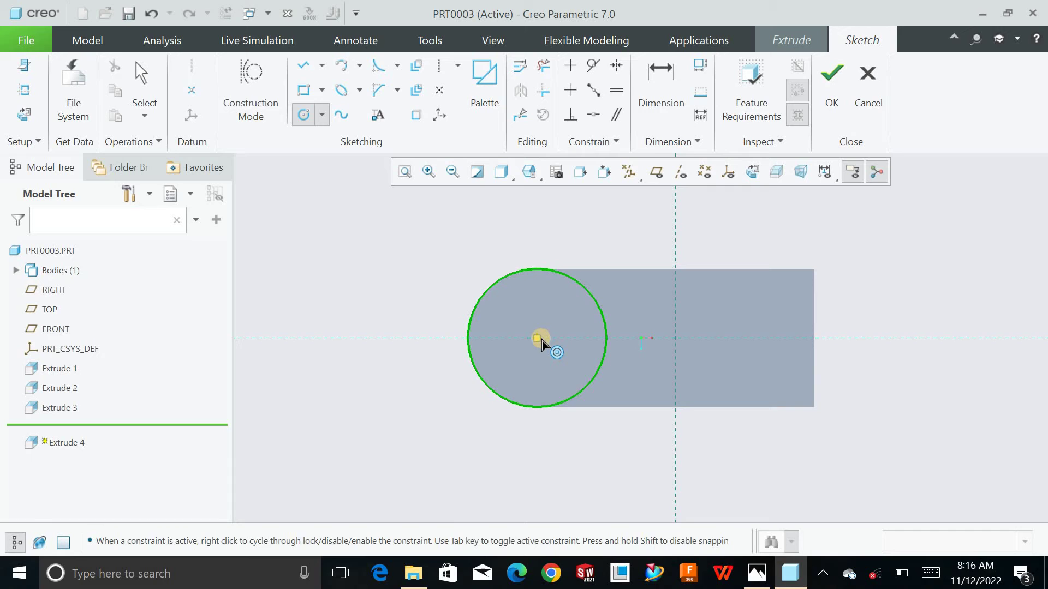
pyautogui.click(537, 339)
pyautogui.click(532, 309)
pyautogui.middleClick(535, 311)
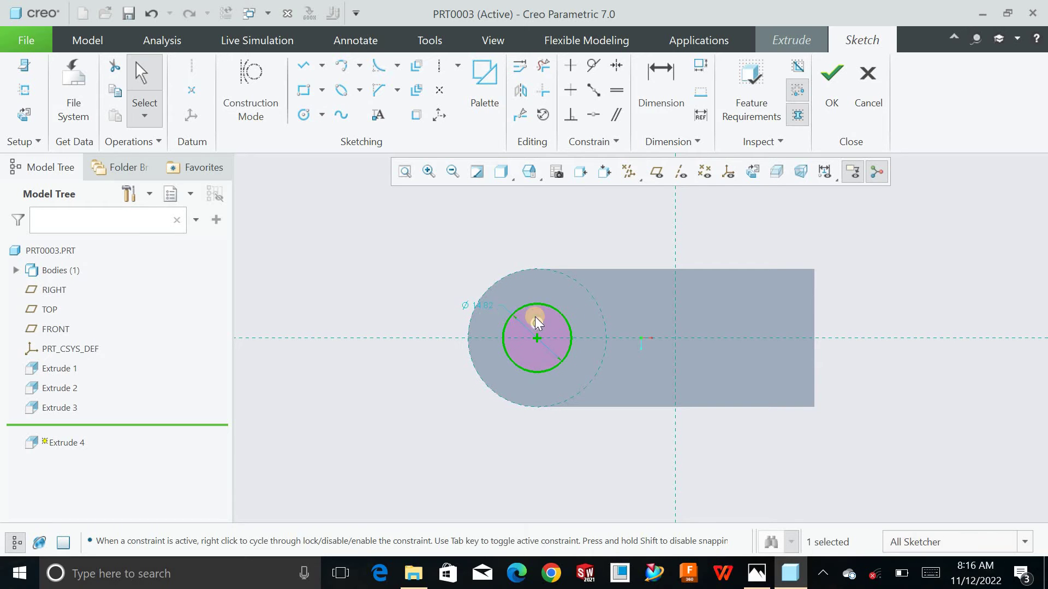
pyautogui.doubleClick(484, 305)
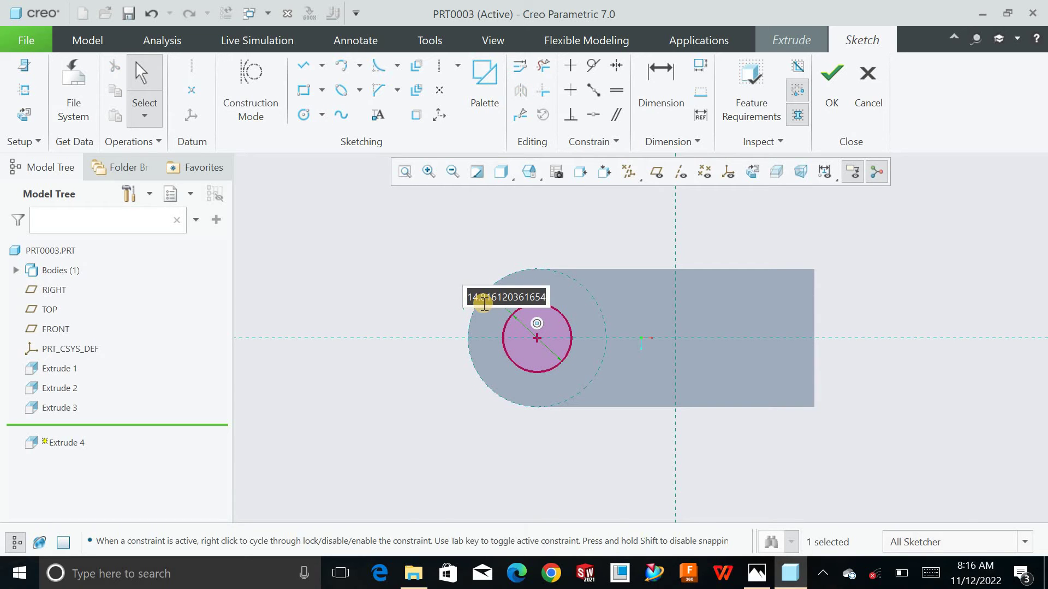
pyautogui.write('15')
pyautogui.press('Return')
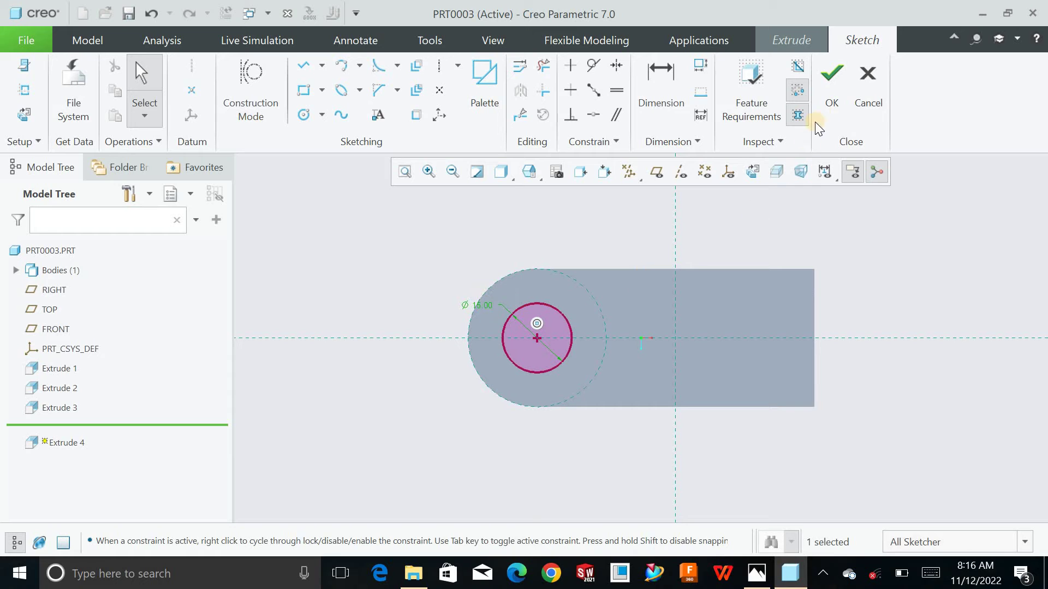
pyautogui.click(830, 92)
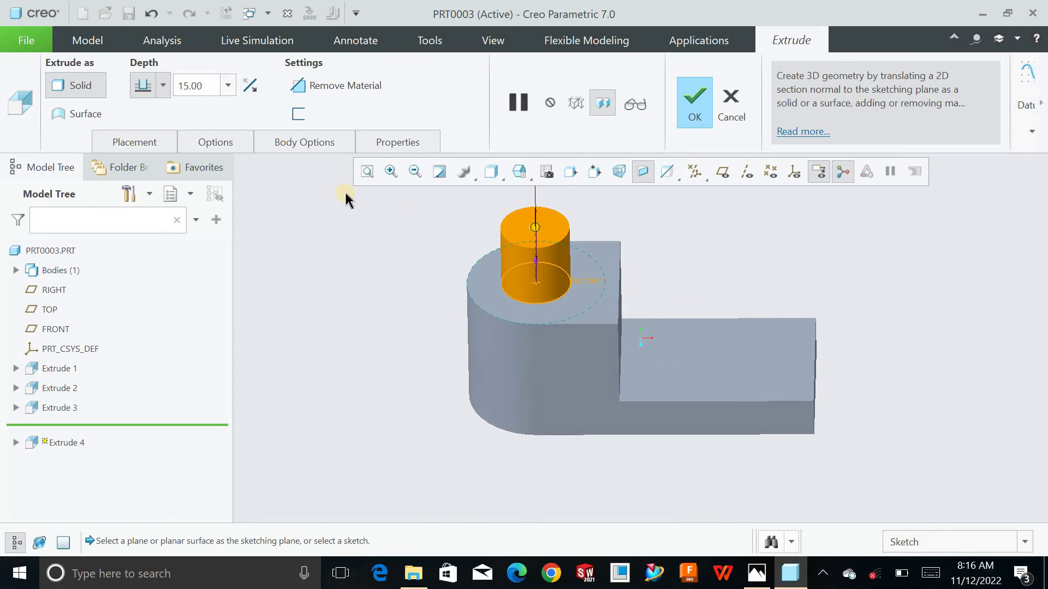
# - Flip the 15 mm circle extrusion into a Through All material-removal cut
pyautogui.click(248, 84)
pyautogui.click(321, 86)
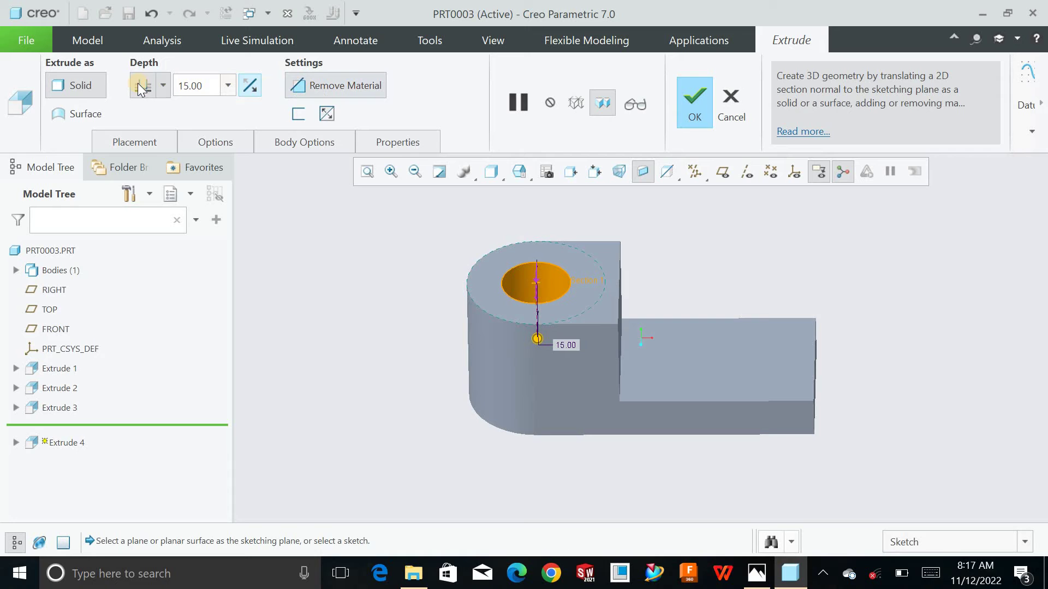
pyautogui.click(165, 85)
pyautogui.click(146, 196)
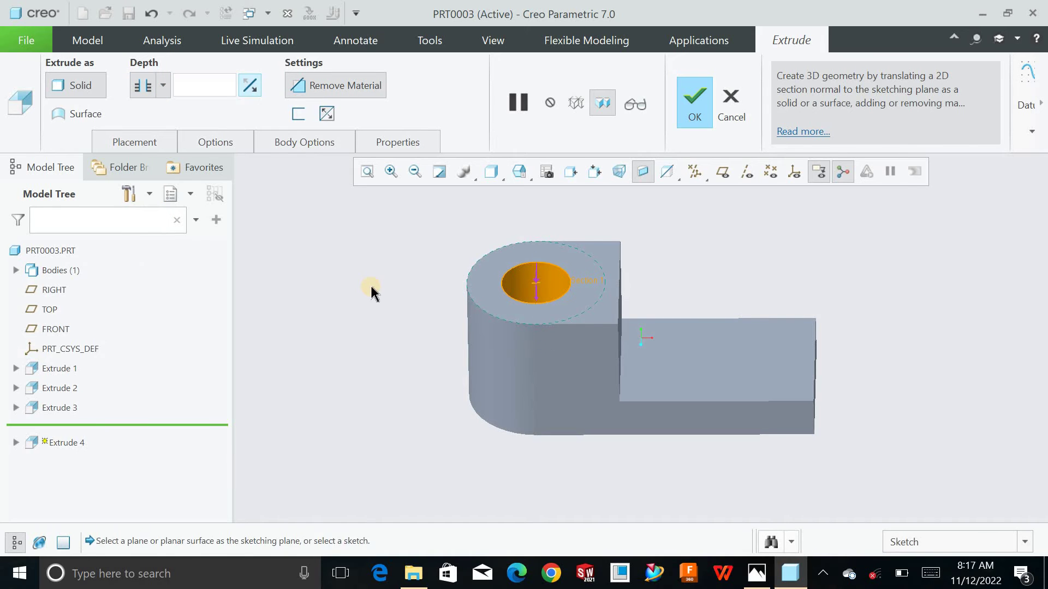
pyautogui.middleClick(364, 196)
pyautogui.moveTo(411, 281); pyautogui.dragTo(409, 257, button='middle')
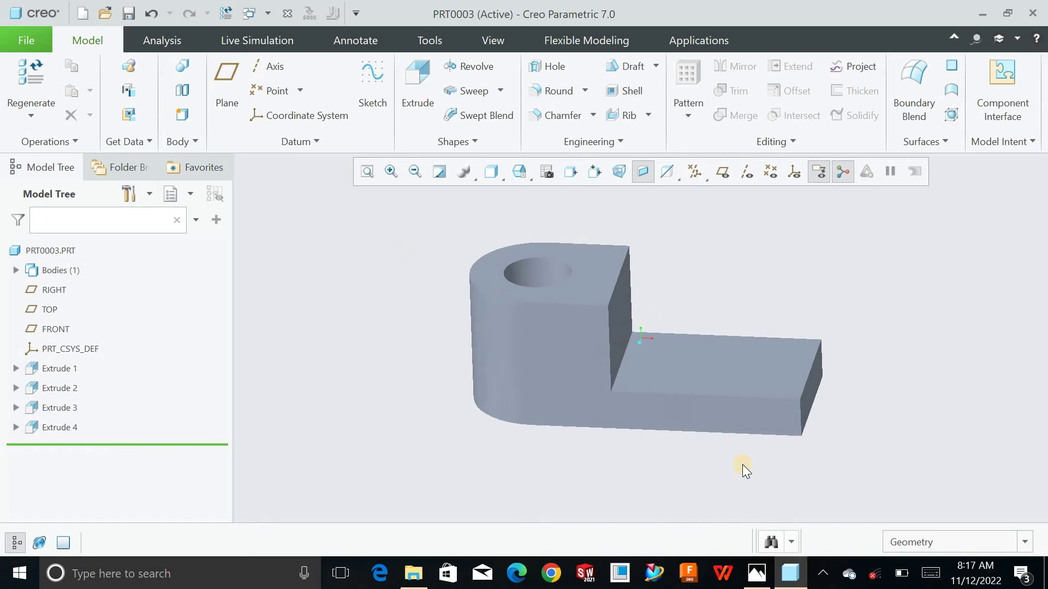
pyautogui.click(759, 575)
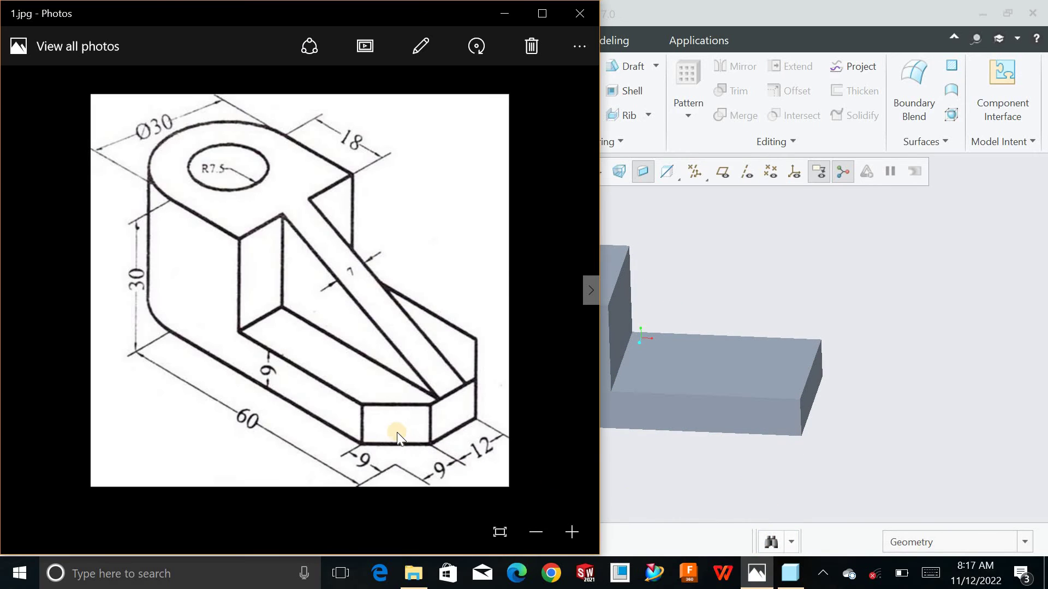
# - Chamfer both outer corner edges at the base's free end with D x D 9 mm
pyautogui.click(790, 573)
pyautogui.click(581, 119)
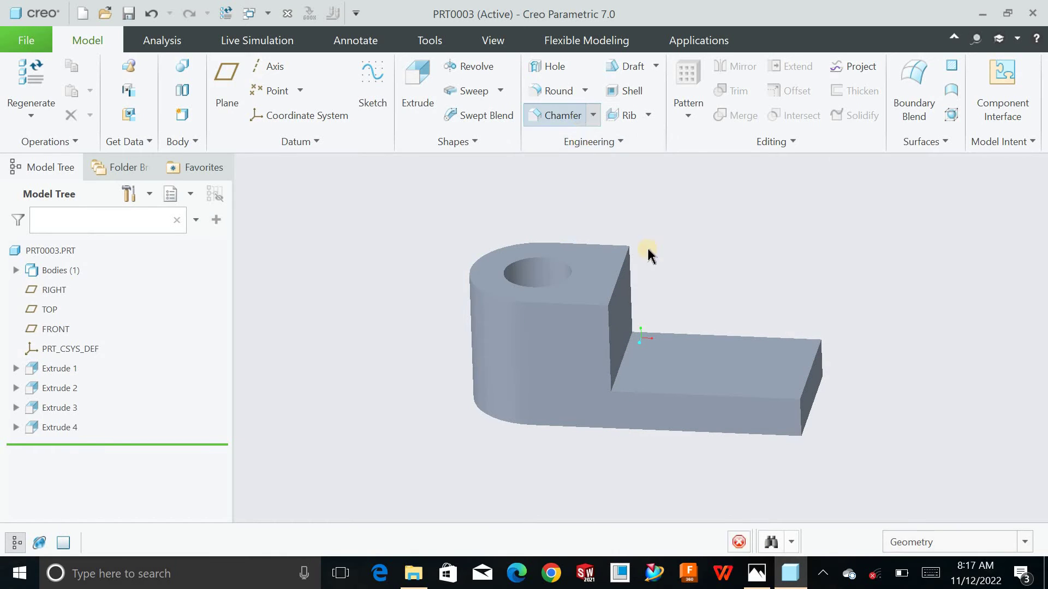
pyautogui.doubleClick(299, 87)
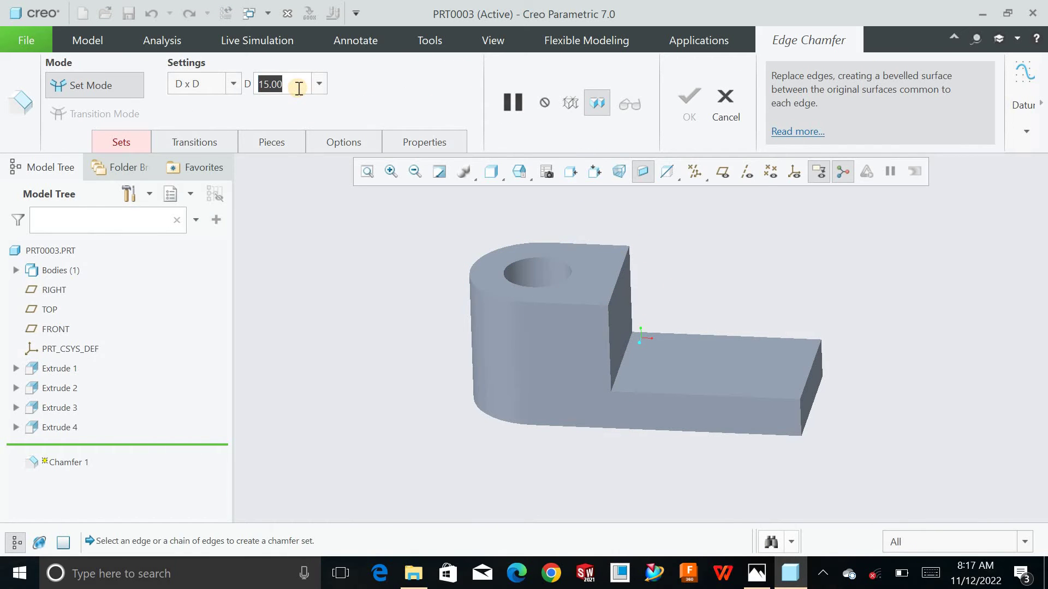
pyautogui.write('9')
pyautogui.press('Return')
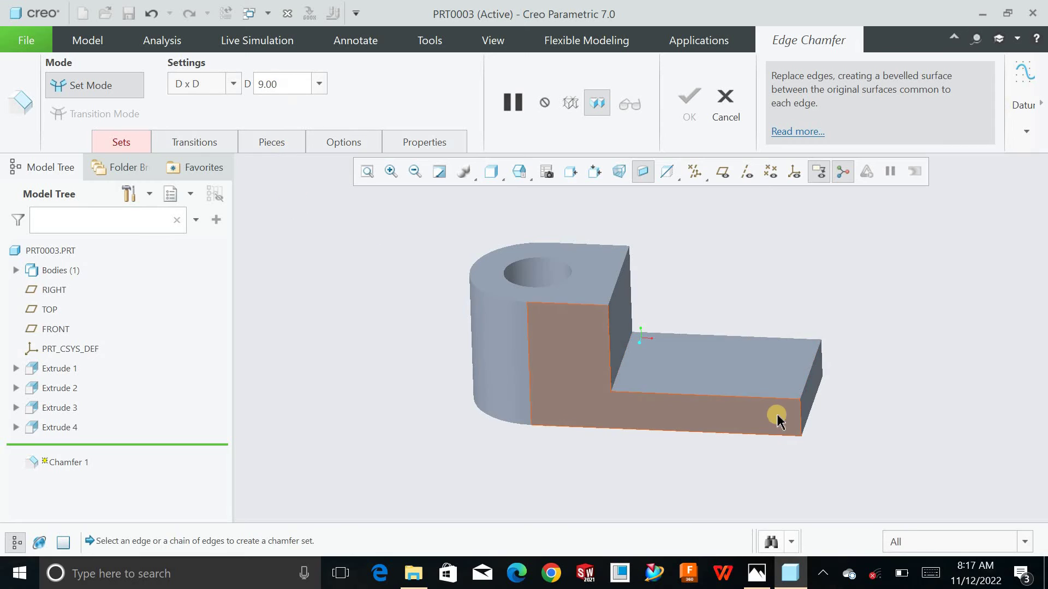
pyautogui.click(802, 417)
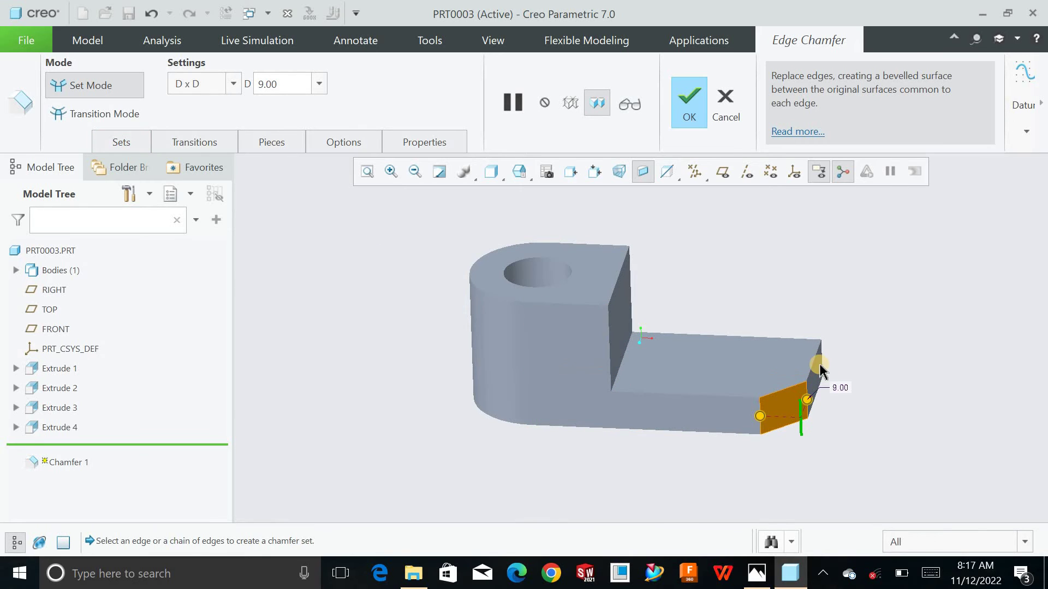
pyautogui.click(818, 360)
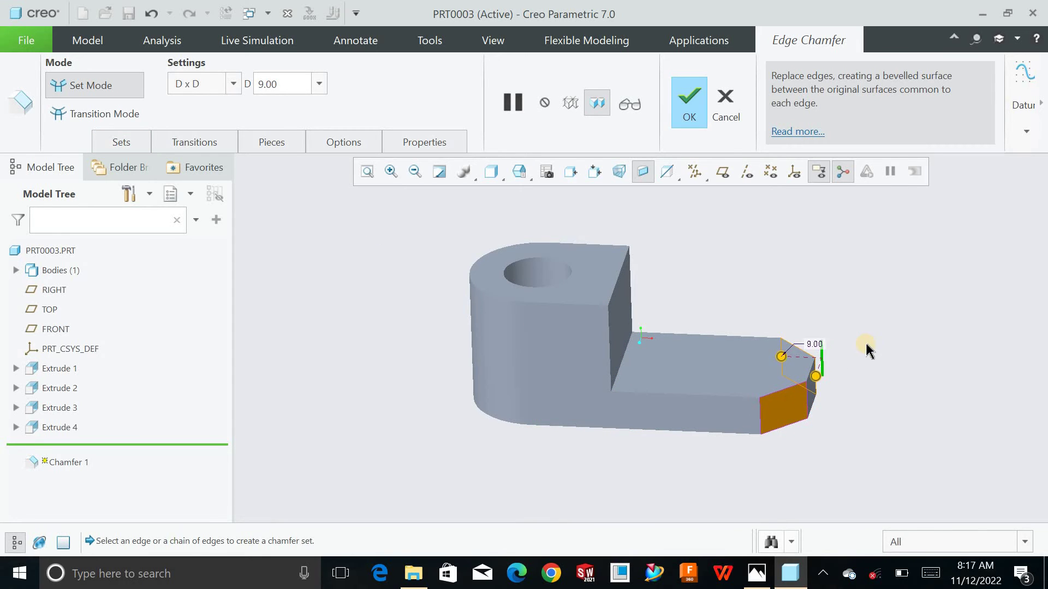
pyautogui.middleClick(813, 326)
pyautogui.click(367, 172)
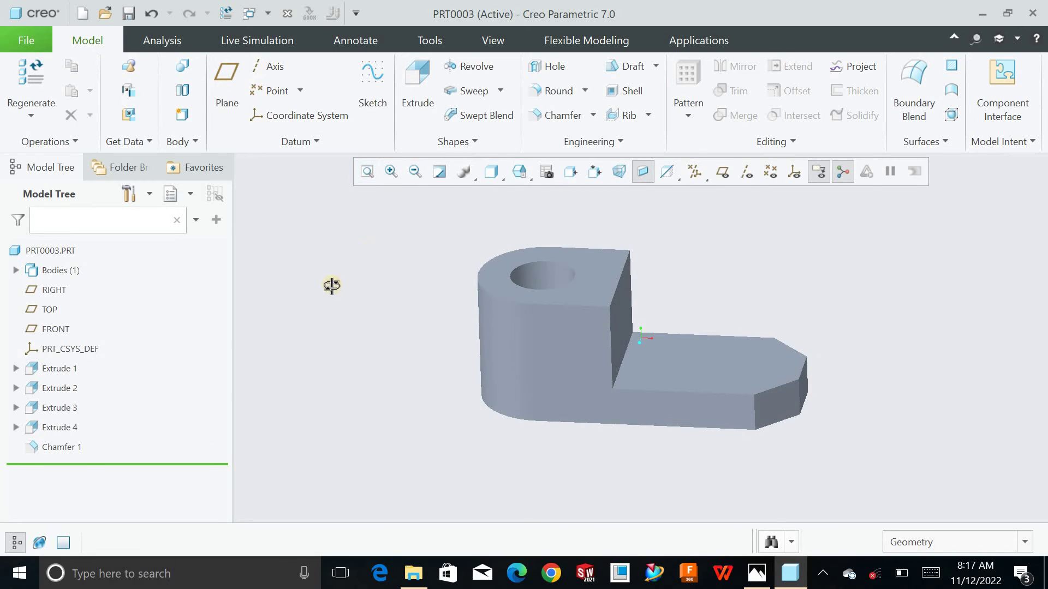
pyautogui.moveTo(332, 286); pyautogui.dragTo(375, 284, button='middle')
# - Compare against the reference drawing, then begin a new datum plane on the part
pyautogui.click(755, 573)
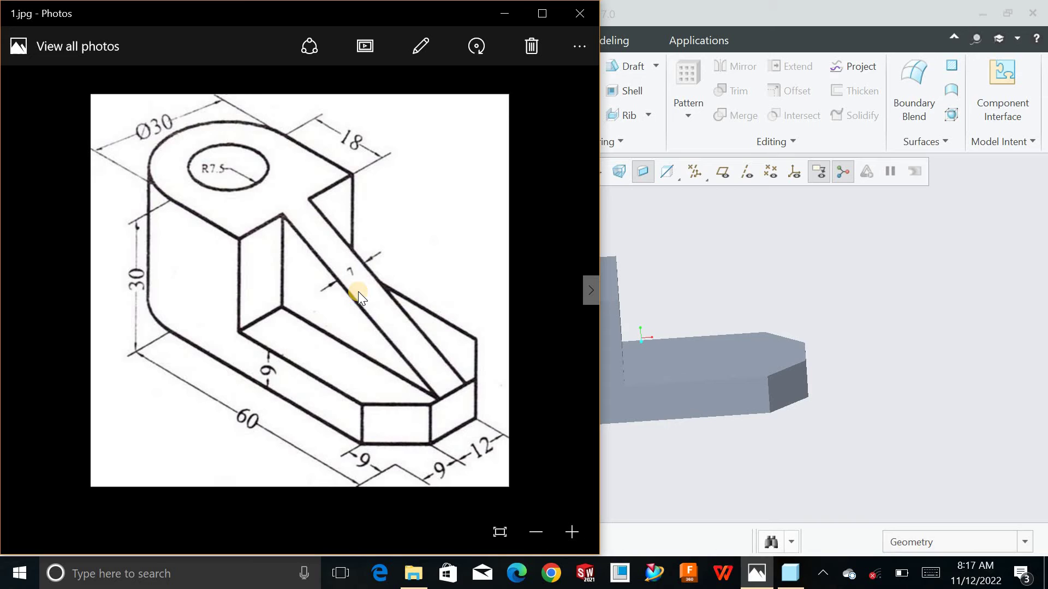
pyautogui.moveTo(791, 579)
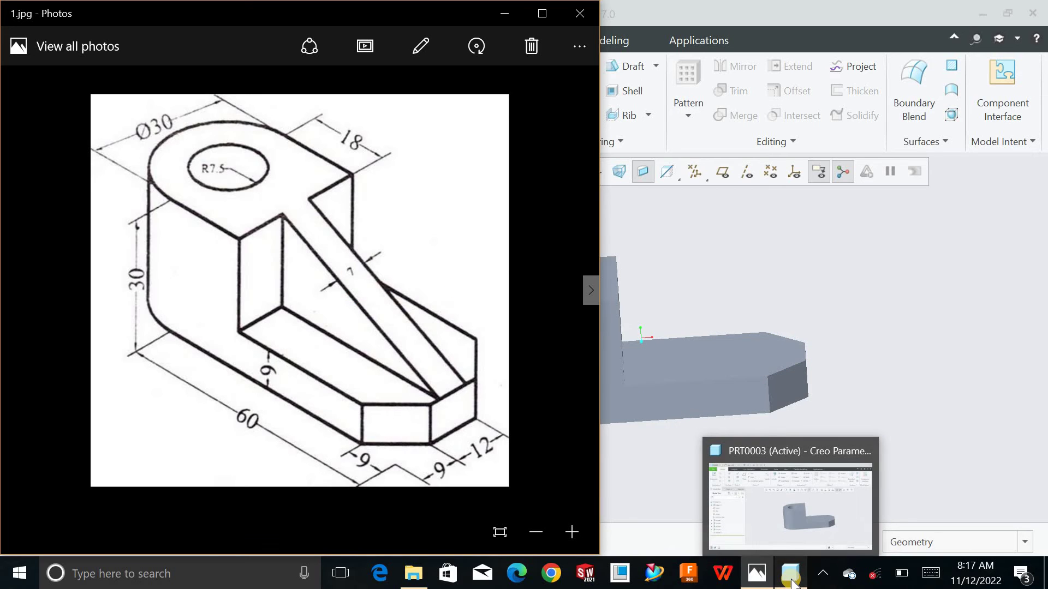
pyautogui.click(784, 489)
pyautogui.moveTo(690, 310); pyautogui.dragTo(711, 306, button='middle')
pyautogui.click(240, 112)
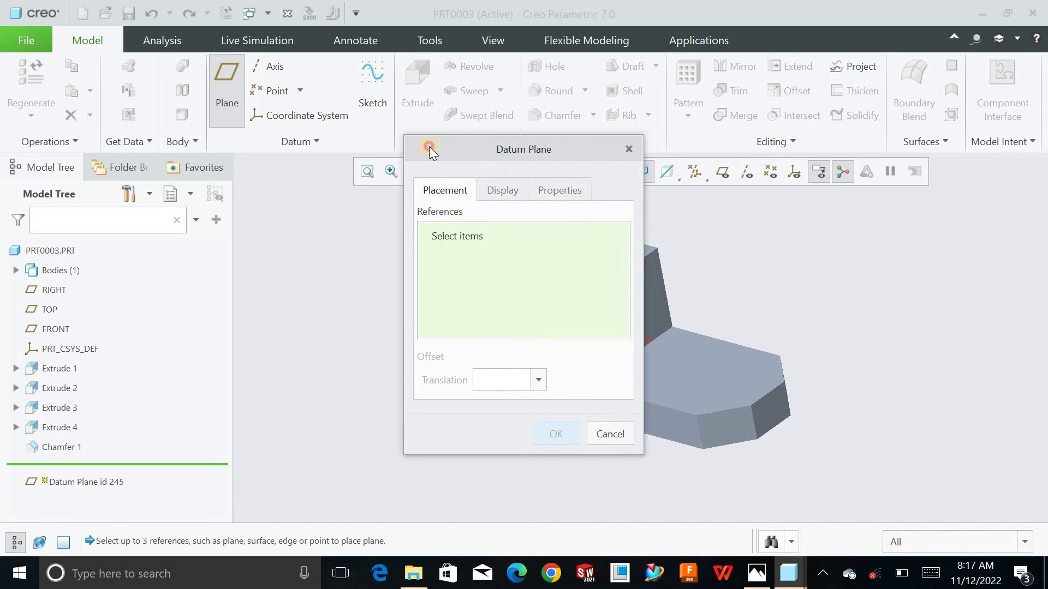
pyautogui.moveTo(429, 146); pyautogui.dragTo(236, 153)
# - Place DTM1 midway between two opposite side faces and open an extrusion sketch
pyautogui.click(580, 394)
pyautogui.moveTo(795, 294); pyautogui.dragTo(725, 325, button='middle')
pyautogui.keyDown('ctrl'); pyautogui.click(726, 324); pyautogui.keyUp('ctrl')
pyautogui.moveTo(835, 334); pyautogui.dragTo(854, 327, button='middle')
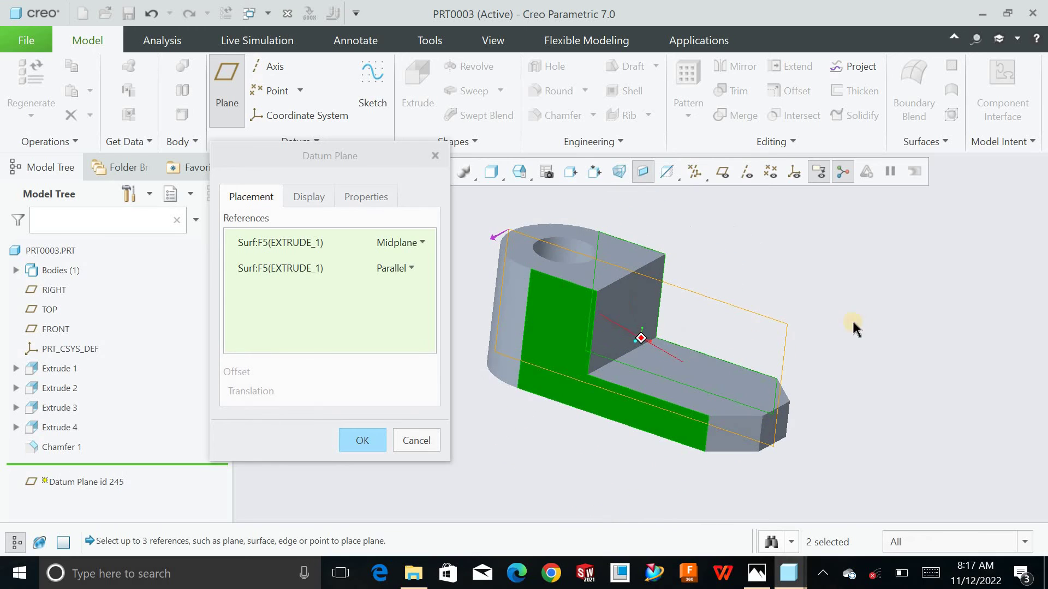
pyautogui.click(375, 443)
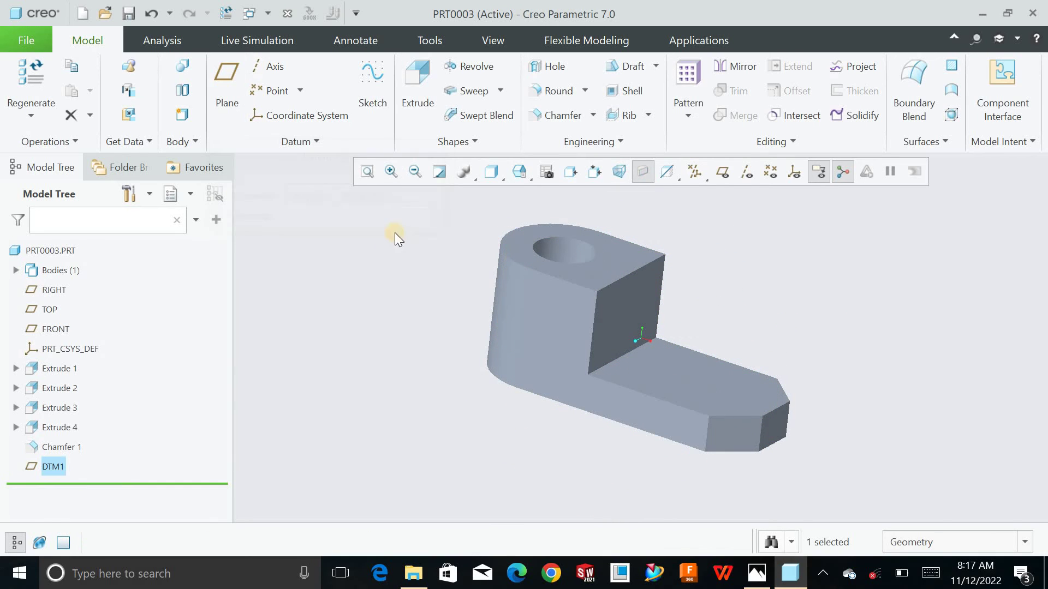
pyautogui.click(369, 172)
pyautogui.doubleClick(58, 467)
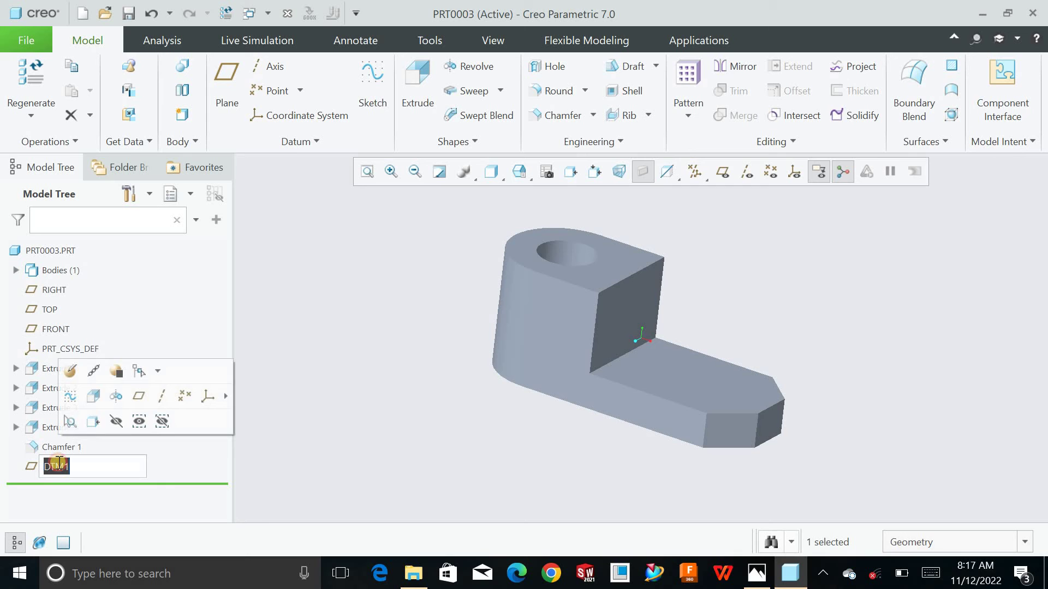
pyautogui.click(92, 394)
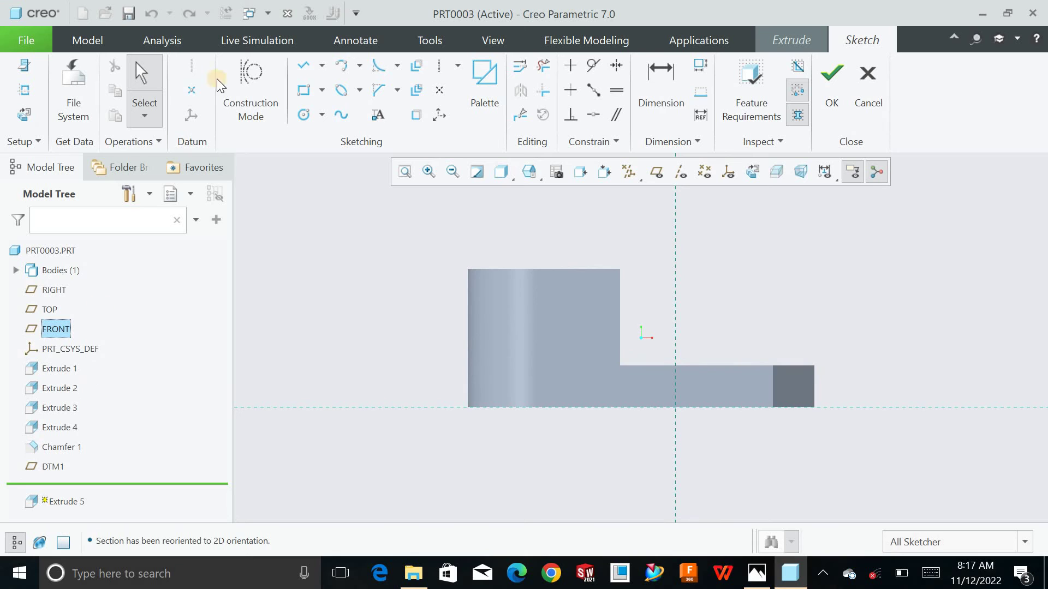
# - Sketch a closed triangle from the upright's top corner to the base's far top corner
pyautogui.click(303, 65)
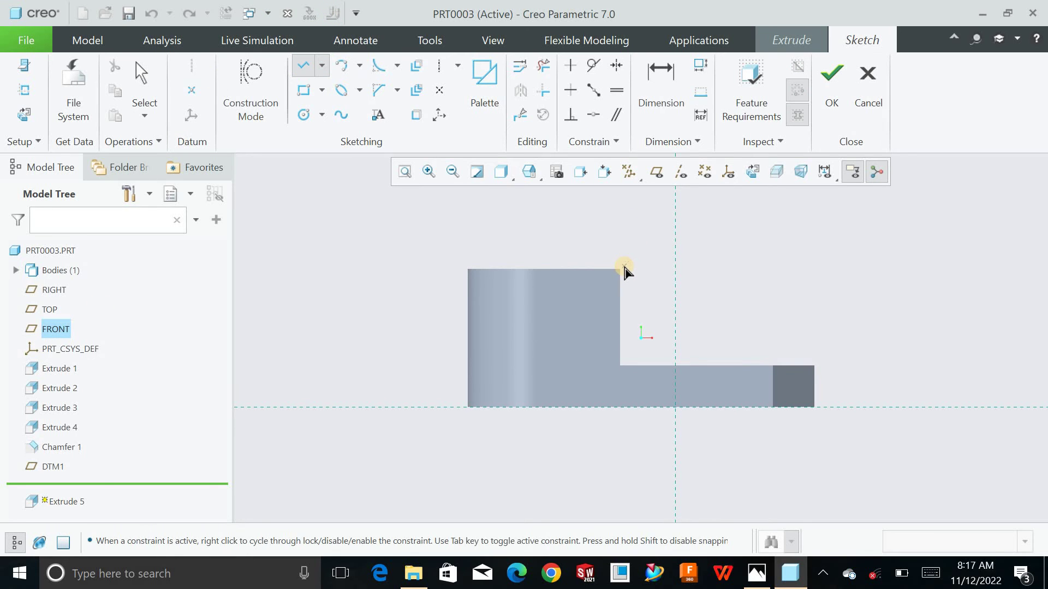
pyautogui.click(621, 269)
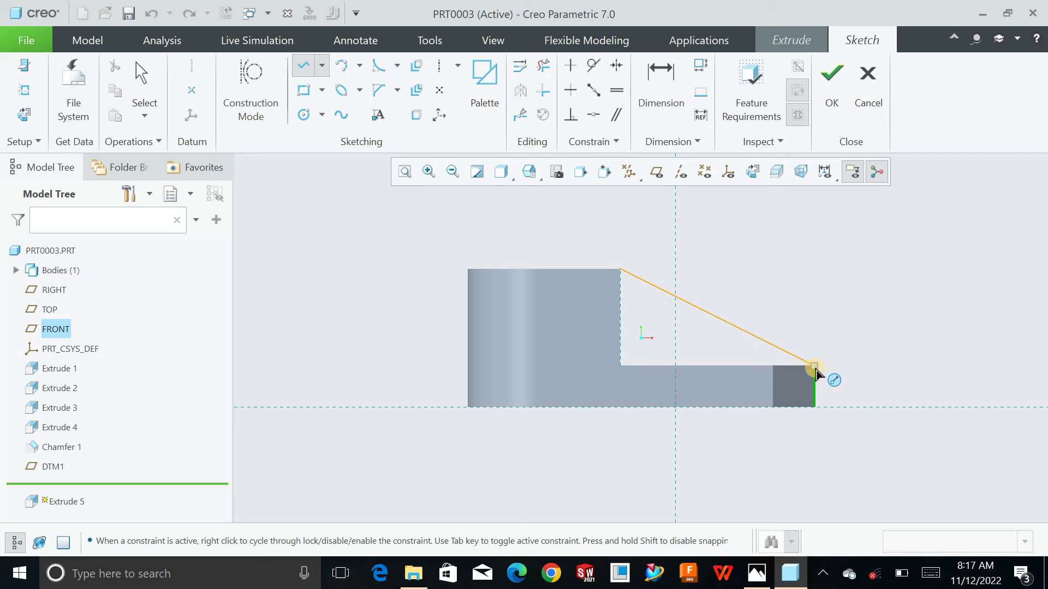
pyautogui.click(814, 366)
pyautogui.click(620, 367)
pyautogui.click(620, 271)
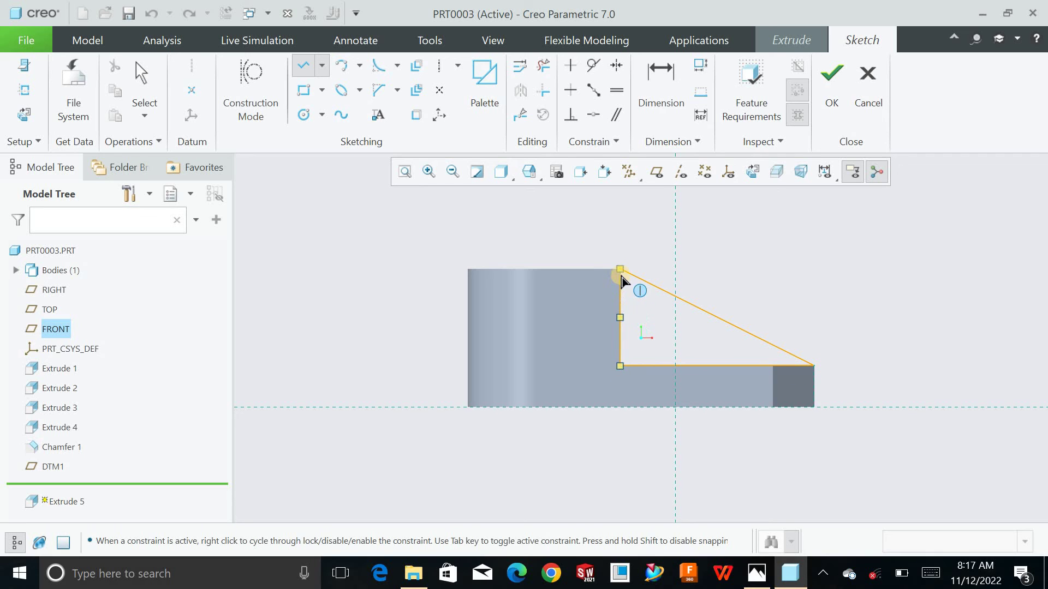
pyautogui.middleClick(621, 275)
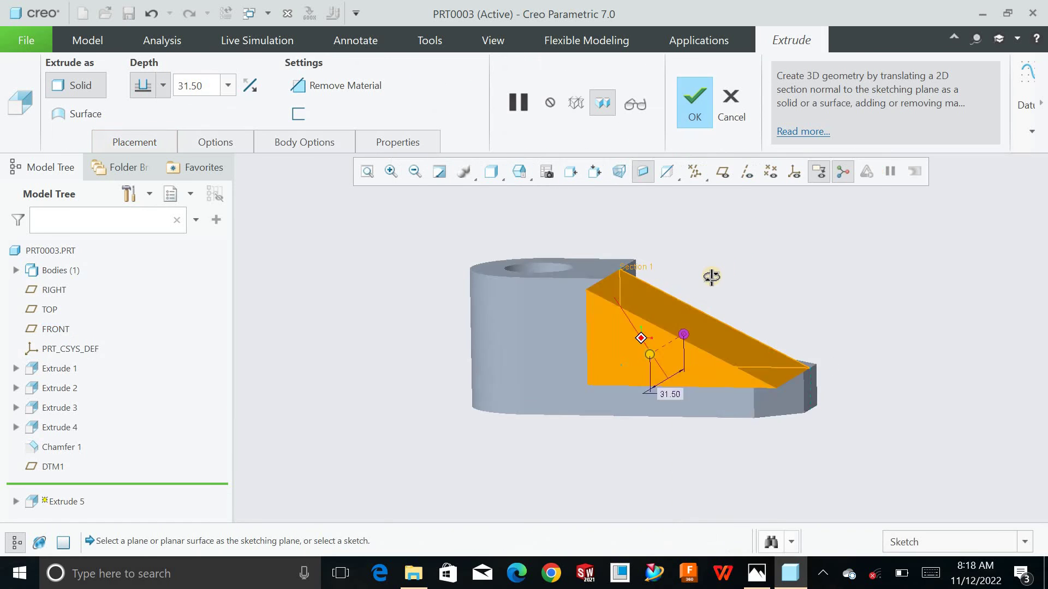
# - Extrude the triangle symmetrically to 7 mm thickness and finish the rib
pyautogui.click(162, 85)
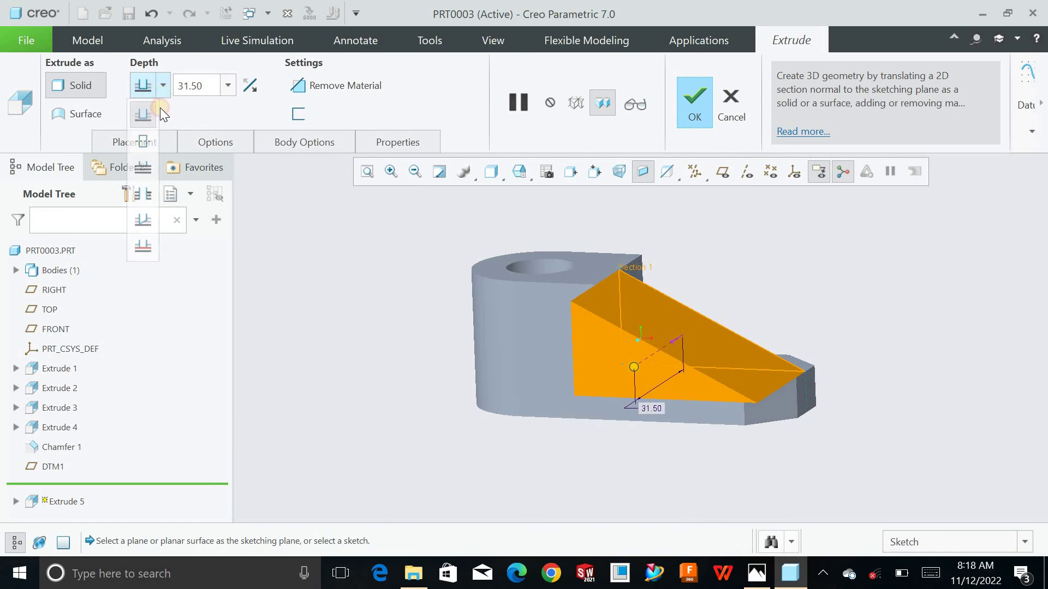
pyautogui.click(143, 131)
pyautogui.click(747, 562)
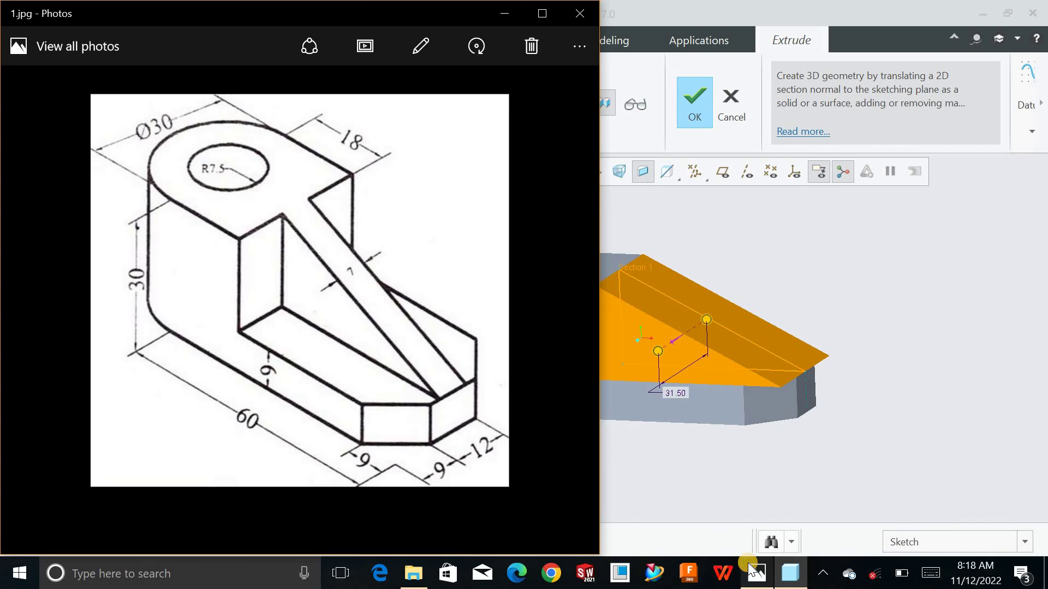
pyautogui.click(748, 562)
pyautogui.doubleClick(204, 91)
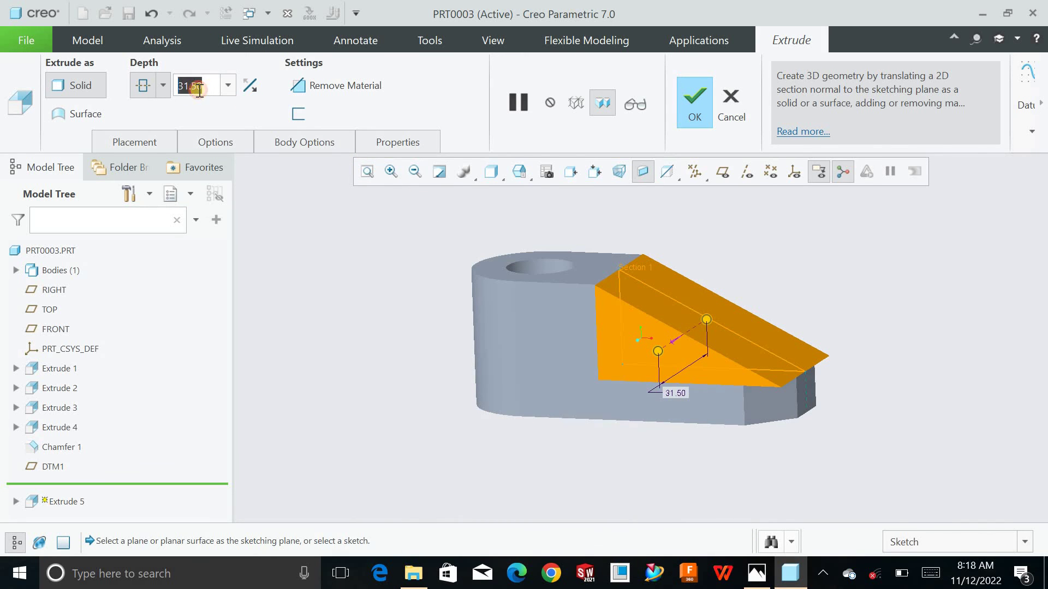
pyautogui.write('7')
pyautogui.press('Return')
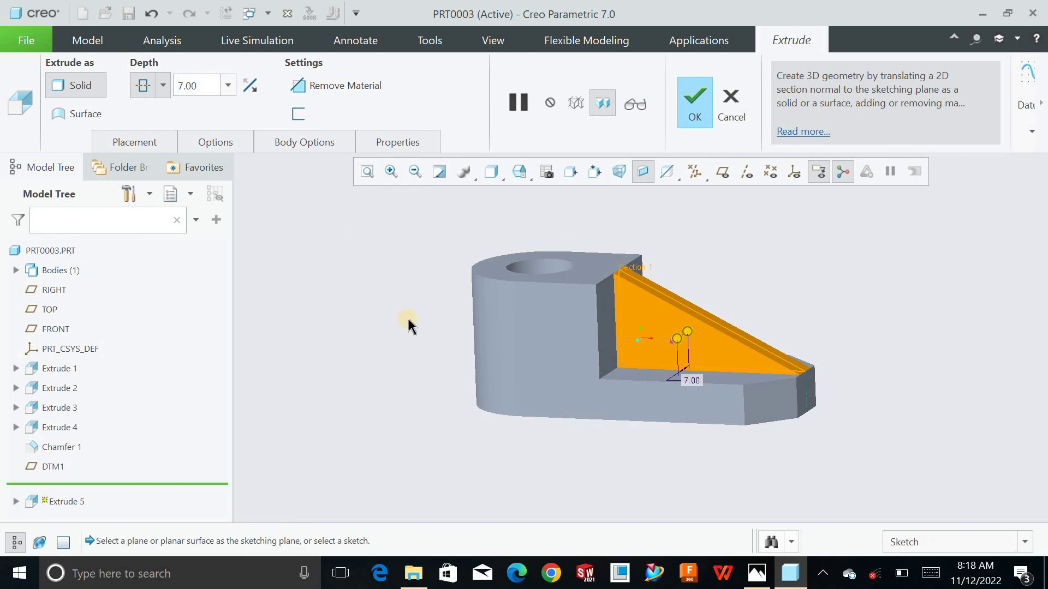
pyautogui.middleClick(407, 317)
pyautogui.click(404, 302)
# - Apply the red appearance to the whole bracket using the Part selection filter
pyautogui.click(367, 171)
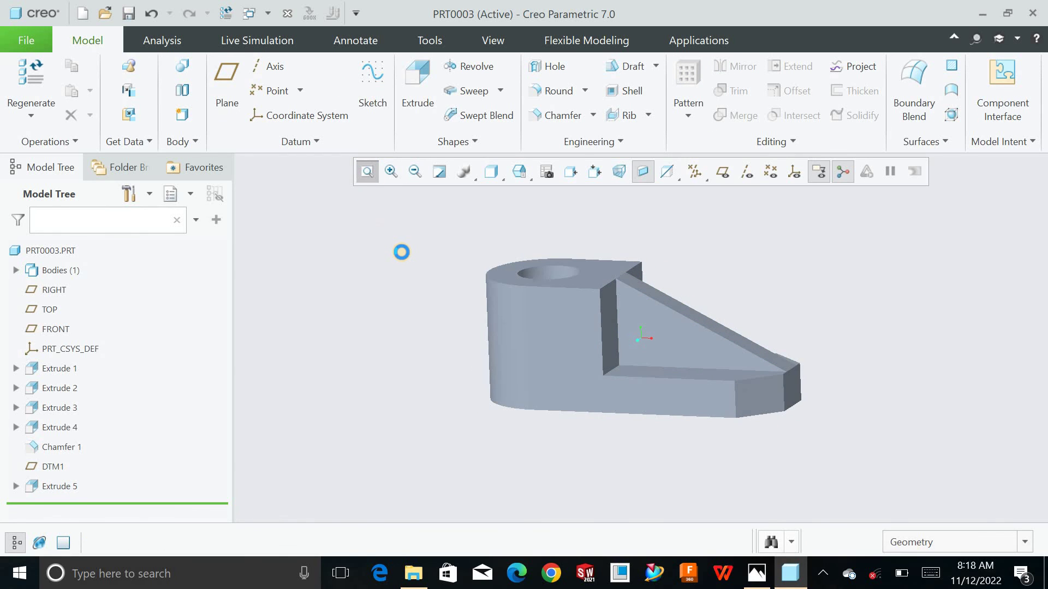
pyautogui.moveTo(400, 250)
pyautogui.mouseDown(button='middle')
pyautogui.moveTo(405, 281)
pyautogui.moveTo(397, 252)
pyautogui.mouseUp(button='middle')
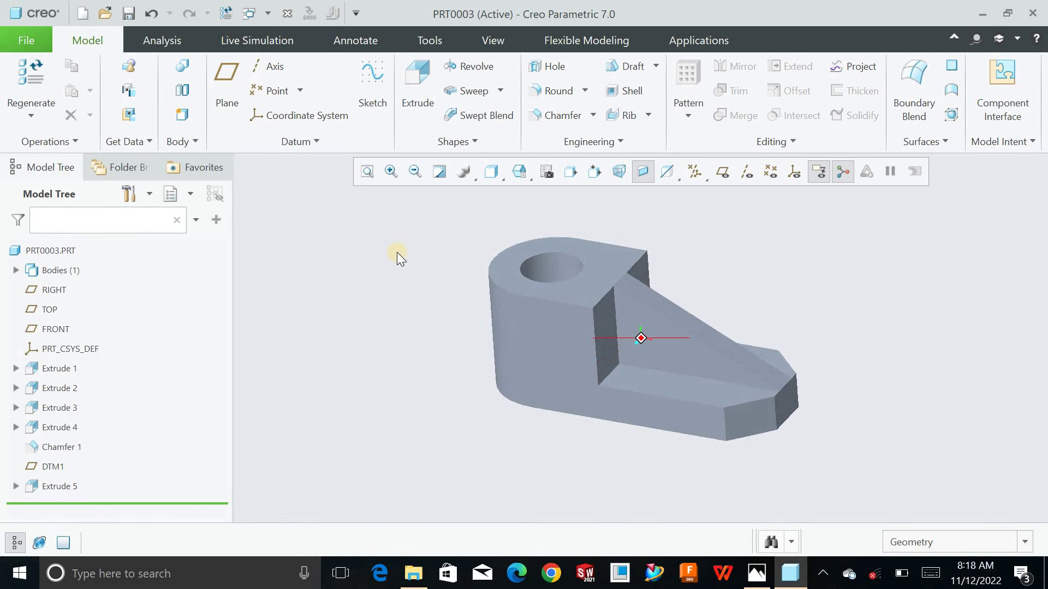
pyautogui.click(376, 172)
pyautogui.click(497, 40)
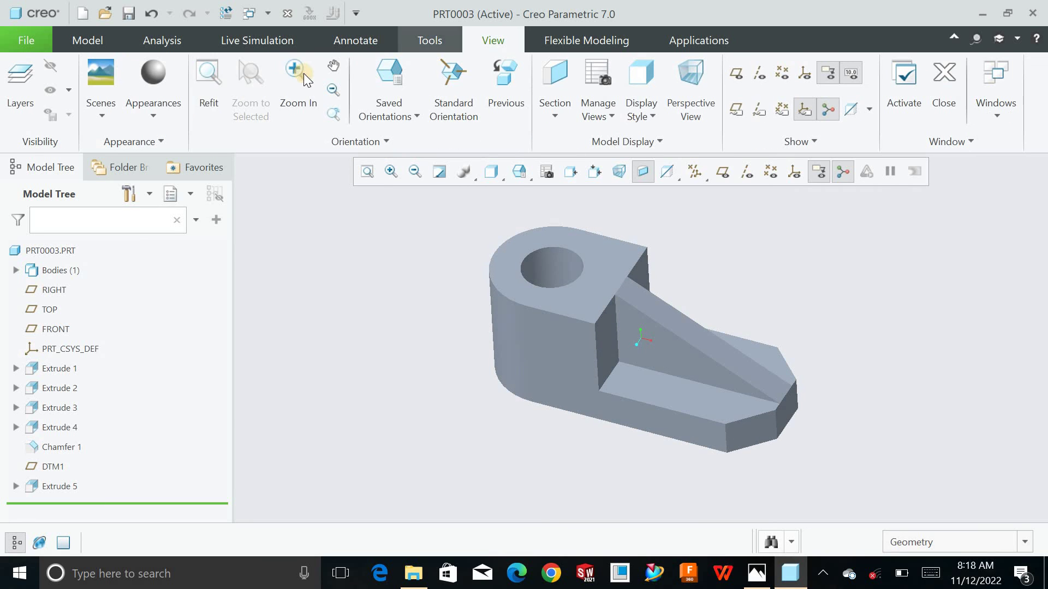
pyautogui.click(168, 121)
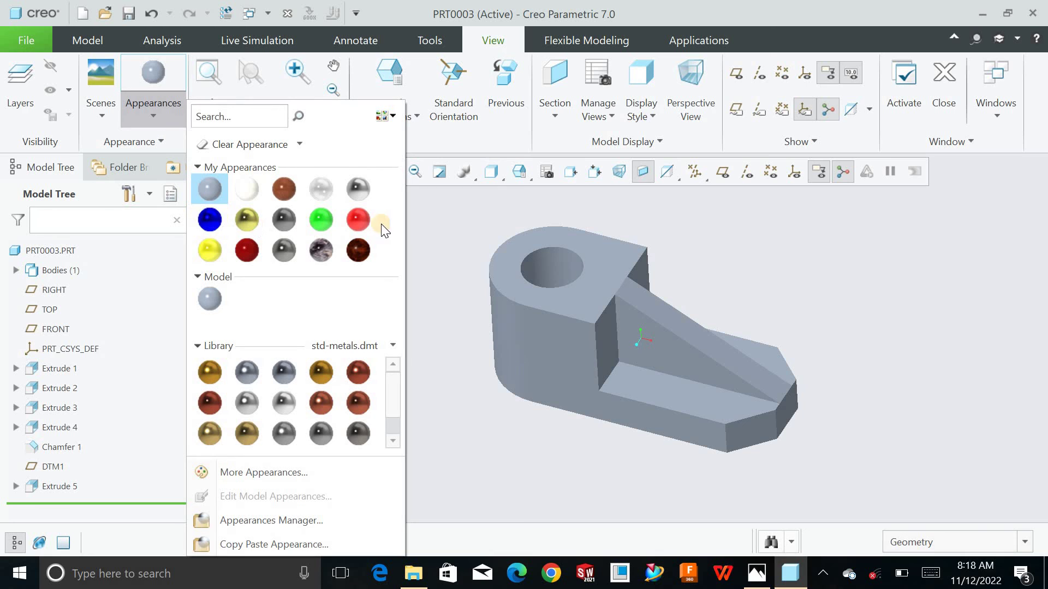
pyautogui.click(365, 221)
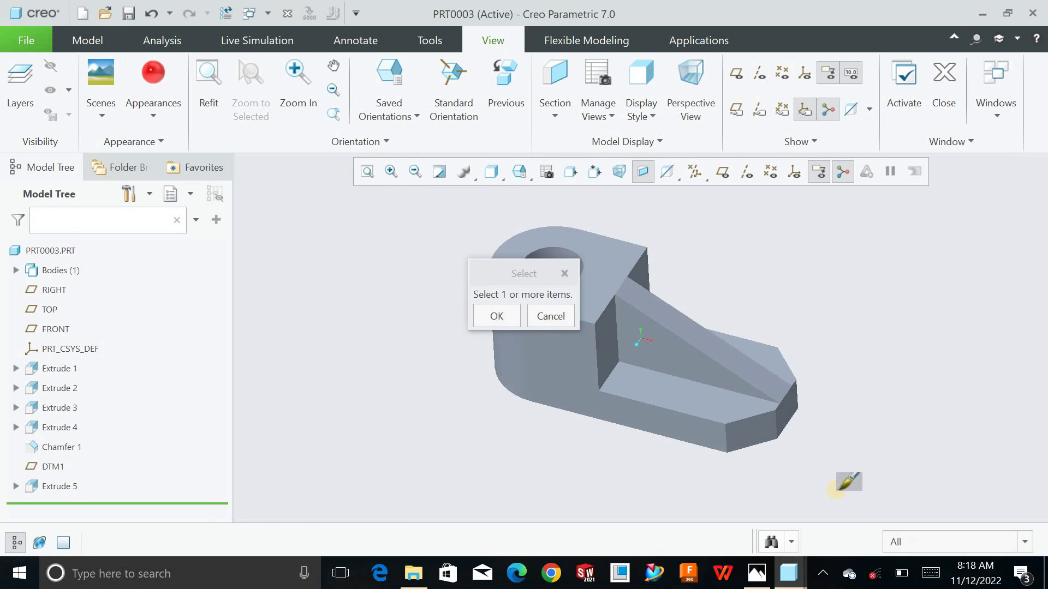
pyautogui.click(910, 540)
pyautogui.click(897, 521)
pyautogui.click(754, 401)
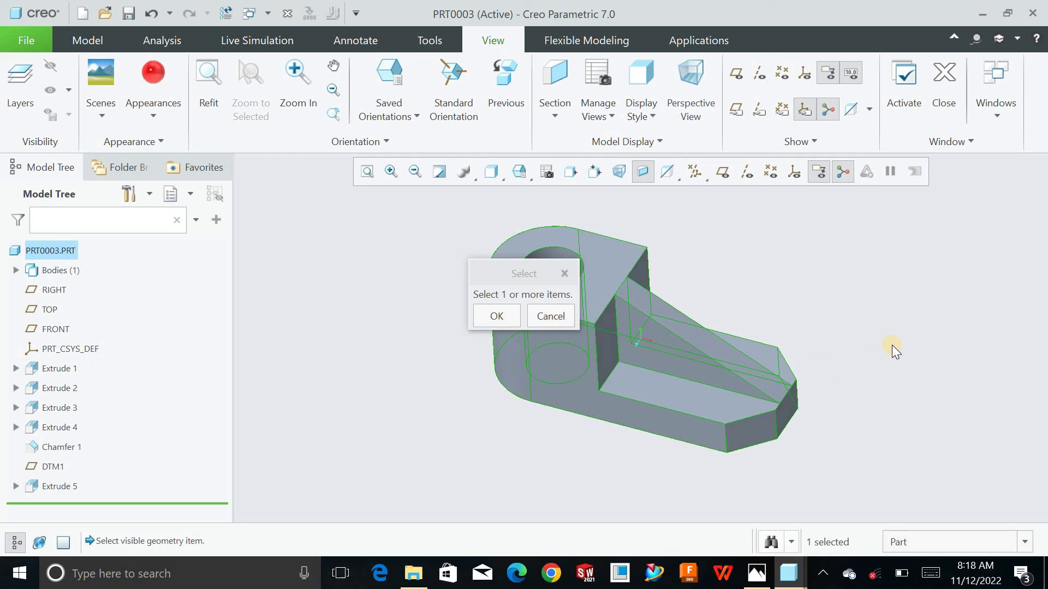
pyautogui.middleClick(502, 274)
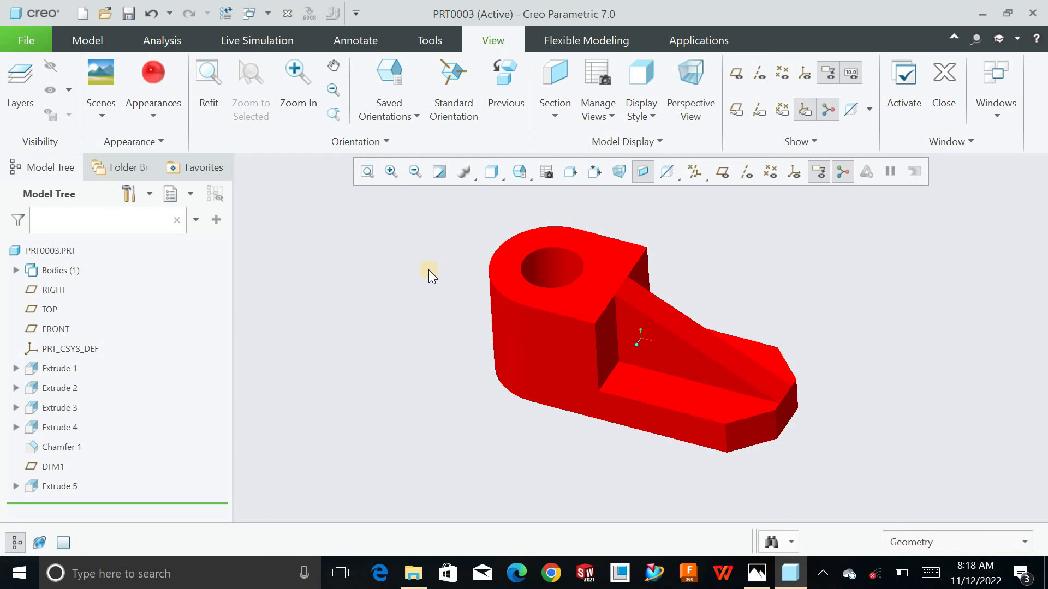
pyautogui.moveTo(428, 270)
pyautogui.mouseDown(button='middle')
pyautogui.moveTo(413, 253)
pyautogui.moveTo(428, 255)
pyautogui.moveTo(430, 269)
pyautogui.mouseUp(button='middle')
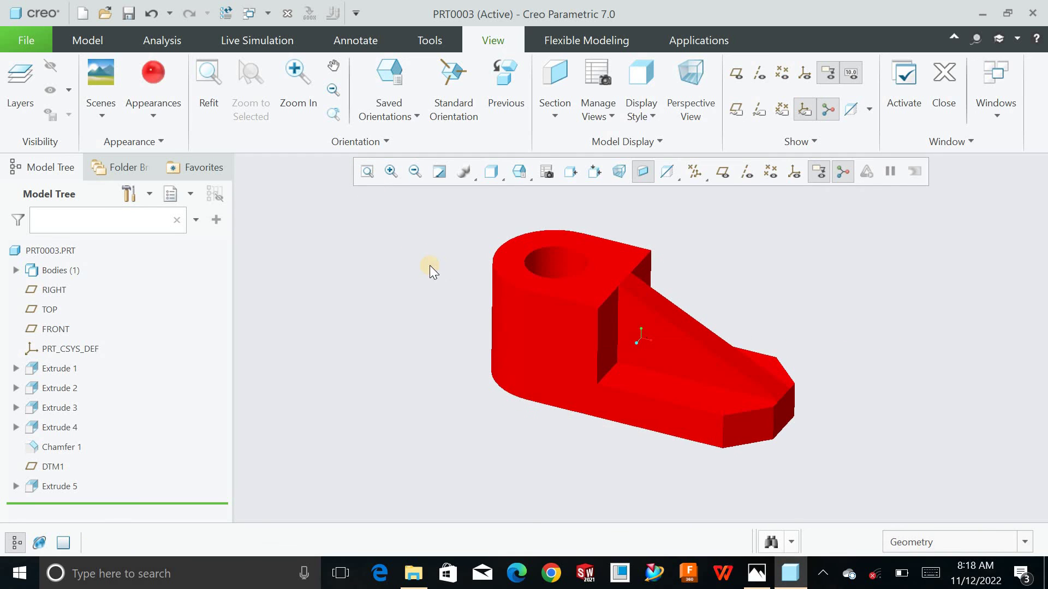
# - Give the through-hole's inner surface the plain light default appearance
pyautogui.click(147, 114)
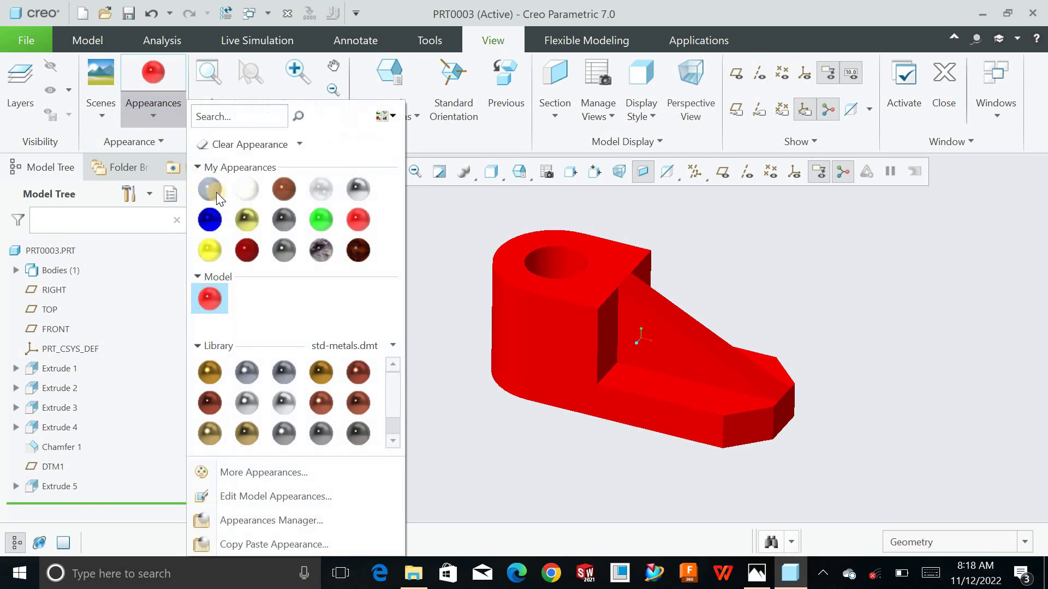
pyautogui.click(244, 191)
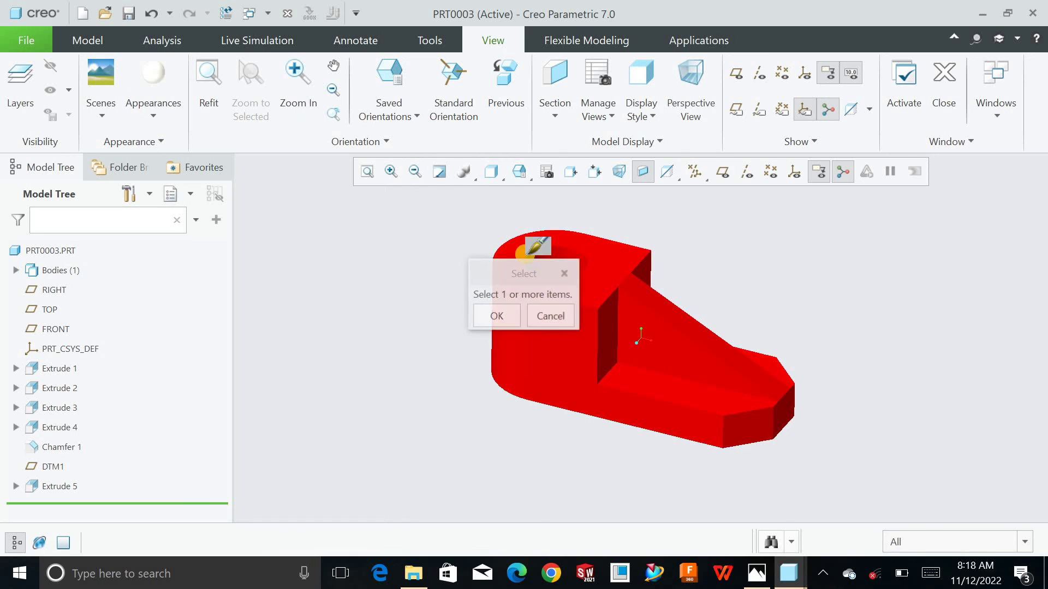
pyautogui.click(906, 540)
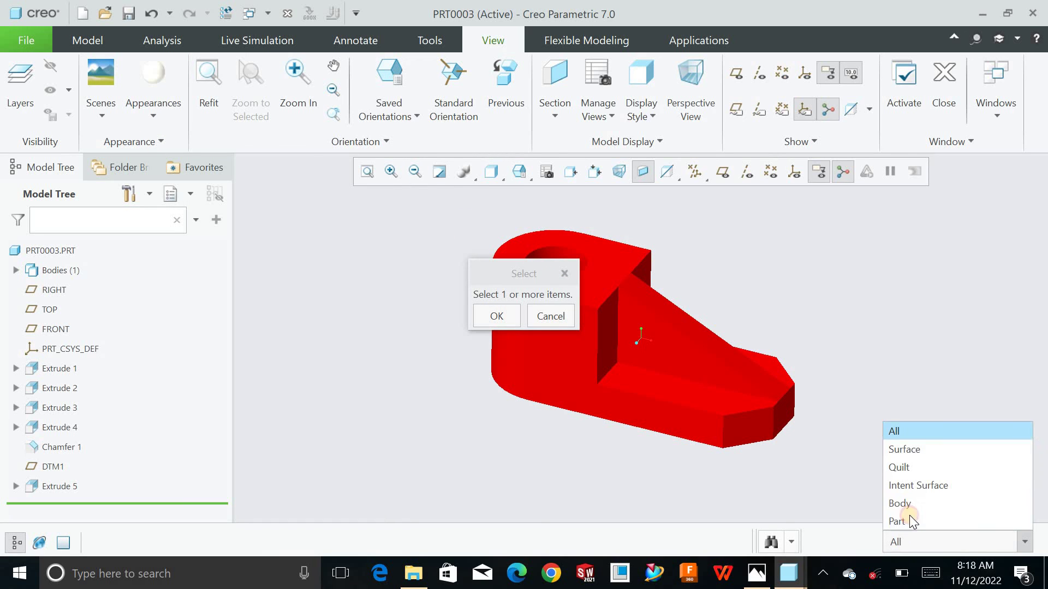
pyautogui.click(917, 450)
pyautogui.click(576, 253)
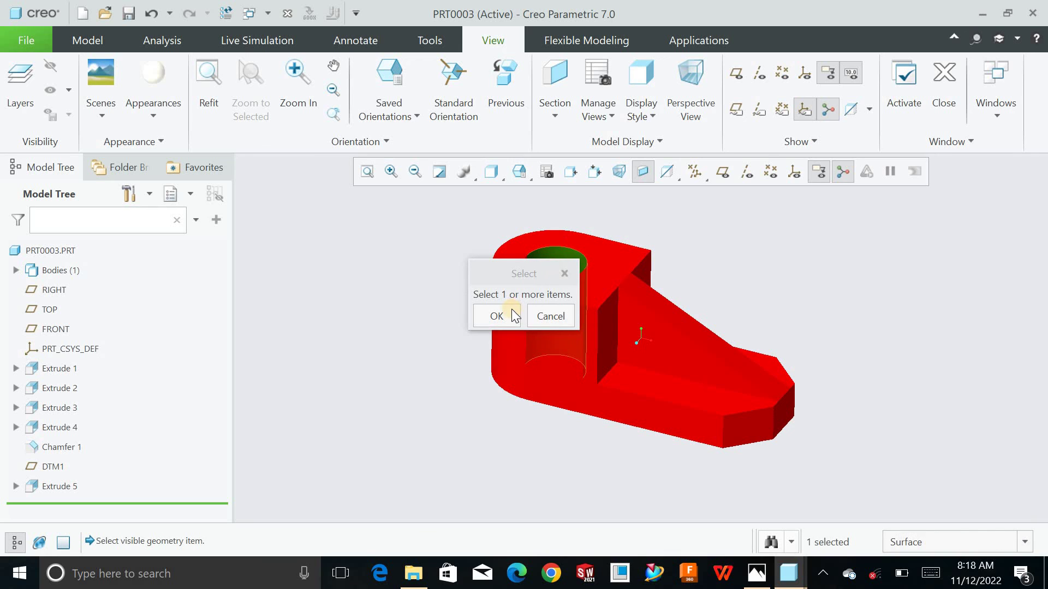
pyautogui.click(494, 315)
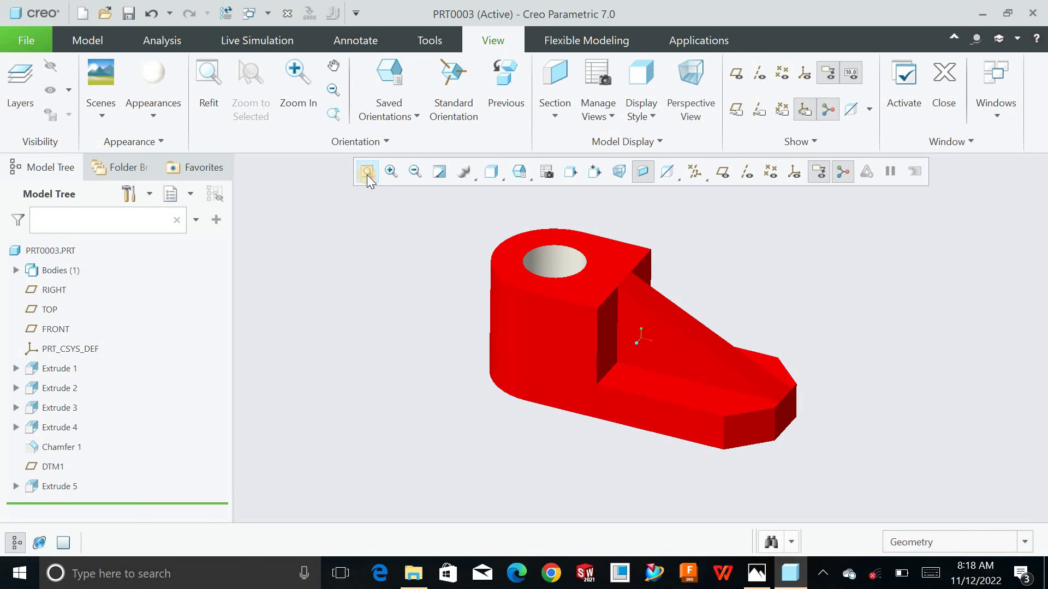
pyautogui.moveTo(394, 266)
pyautogui.mouseDown(button='middle')
pyautogui.moveTo(395, 253)
pyautogui.moveTo(395, 307)
pyautogui.moveTo(400, 263)
pyautogui.mouseUp(button='middle')
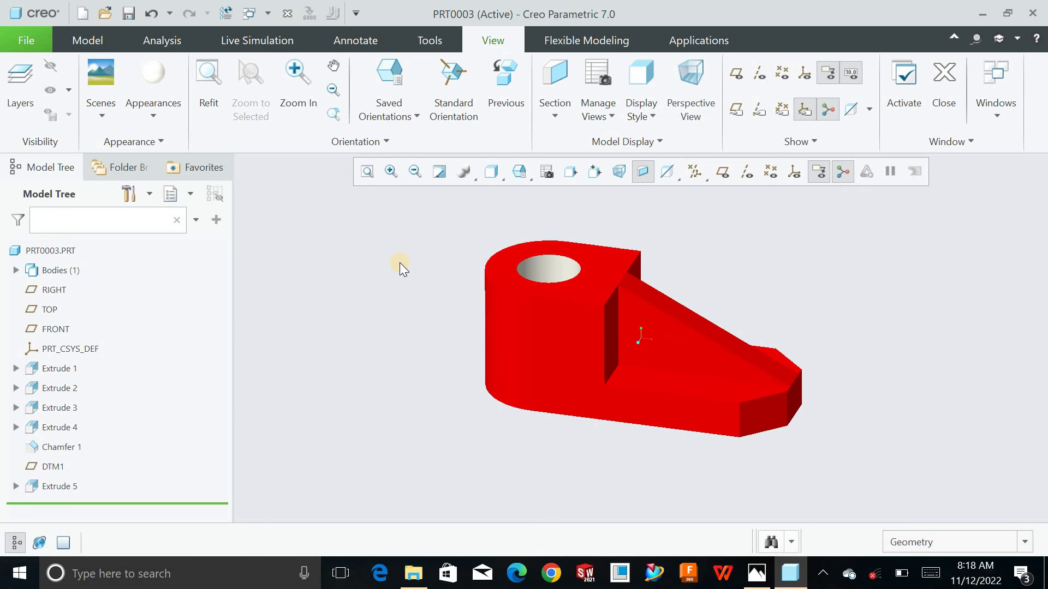